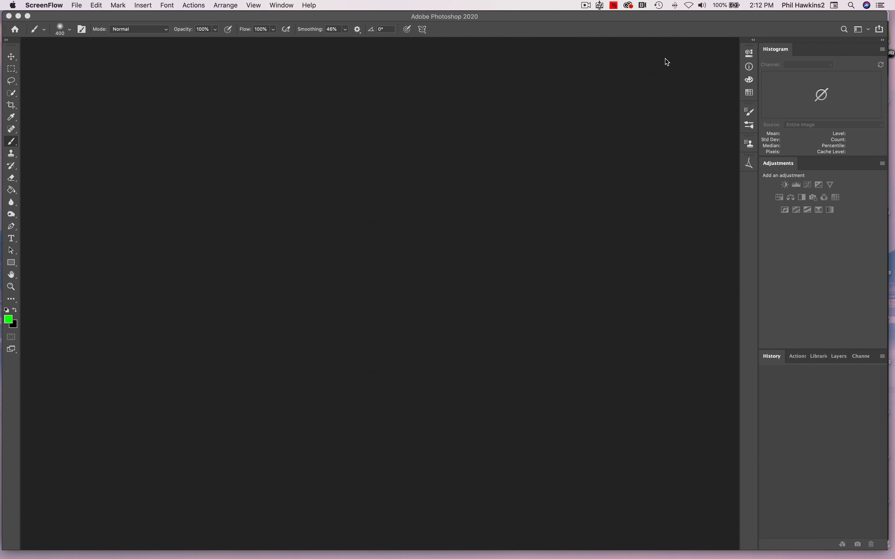
Activate the Brush tool and create a blank 2100 x 1500 px document at 300 ppi
click(11, 144)
click(74, 5)
click(83, 16)
click(322, 190)
click(666, 429)
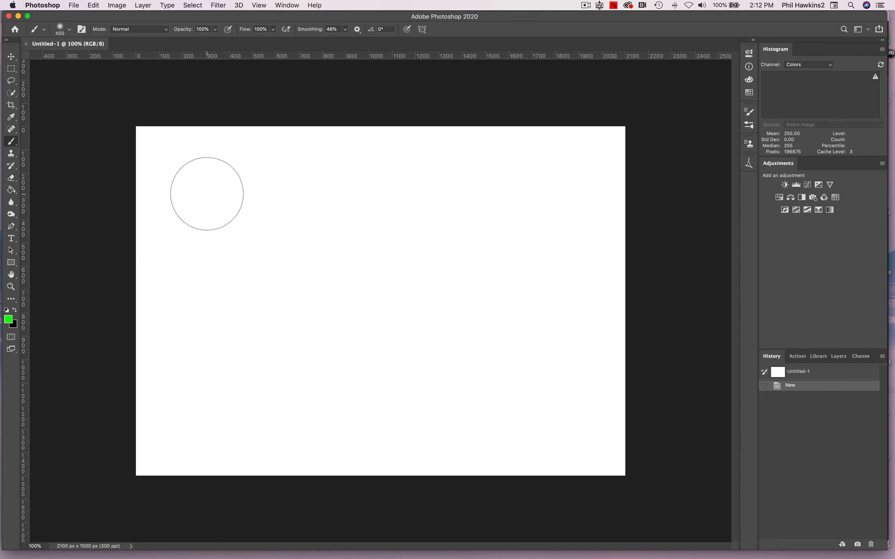
Paint two horizontal green strokes across the canvas and revert the document to its newly created state
mouse_move(208, 193)
mouse_down()
mouse_move(446, 194)
mouse_move(560, 205)
mouse_up()
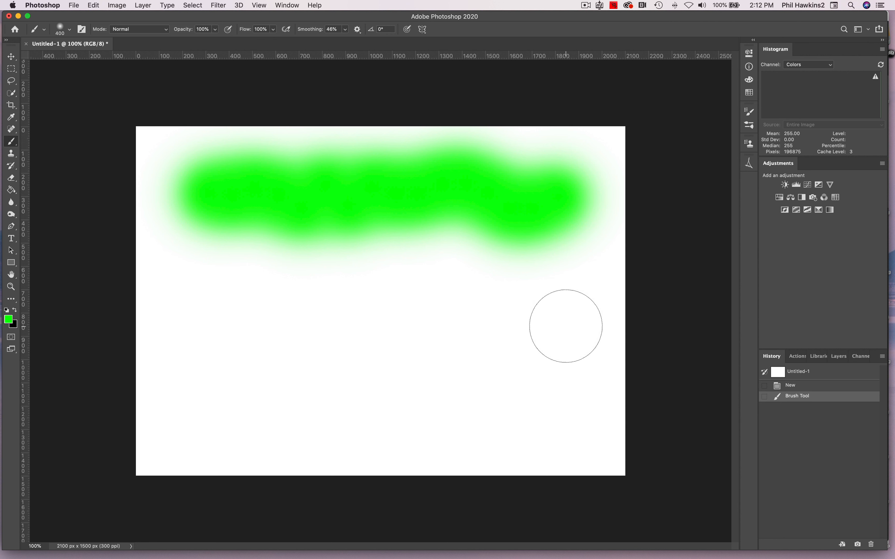
drag(565, 319, 210, 324)
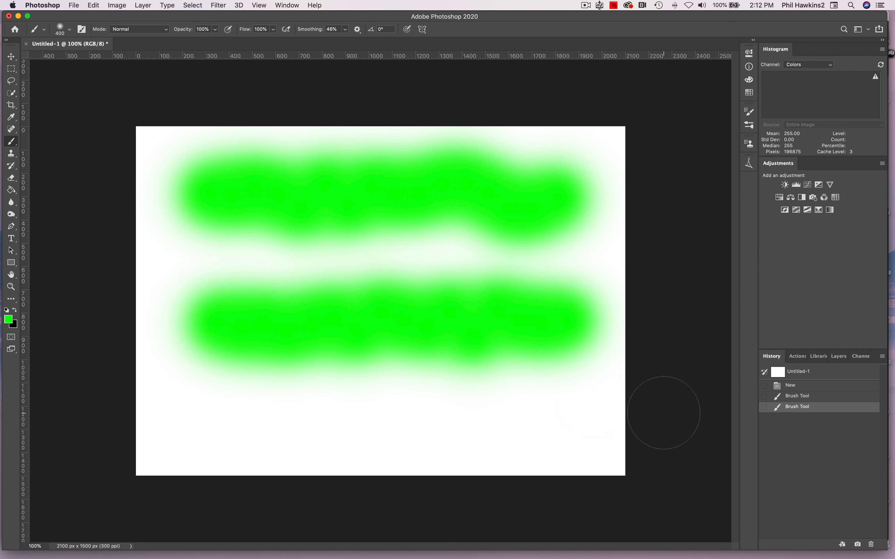
click(822, 385)
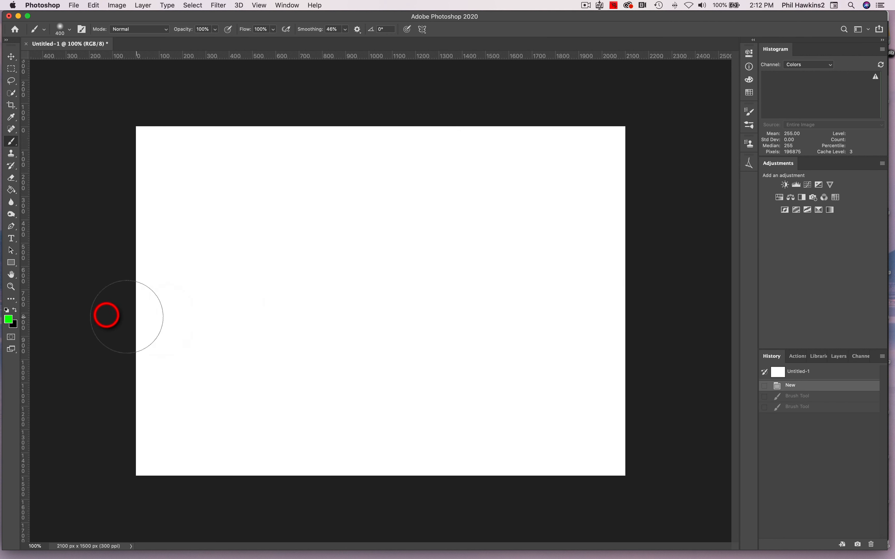
Change the foreground colour to a fully saturated, bright blue (#1200ff)
click(9, 323)
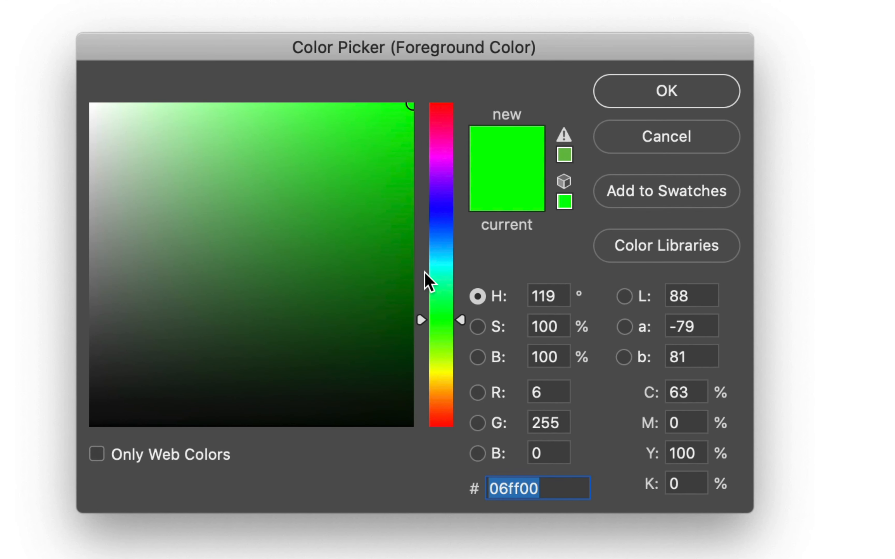
mouse_move(375, 157)
mouse_down()
mouse_move(365, 134)
mouse_move(192, 121)
mouse_move(161, 158)
mouse_move(157, 277)
mouse_move(186, 227)
mouse_move(256, 202)
mouse_move(334, 203)
mouse_move(416, 94)
mouse_move(340, 189)
mouse_up()
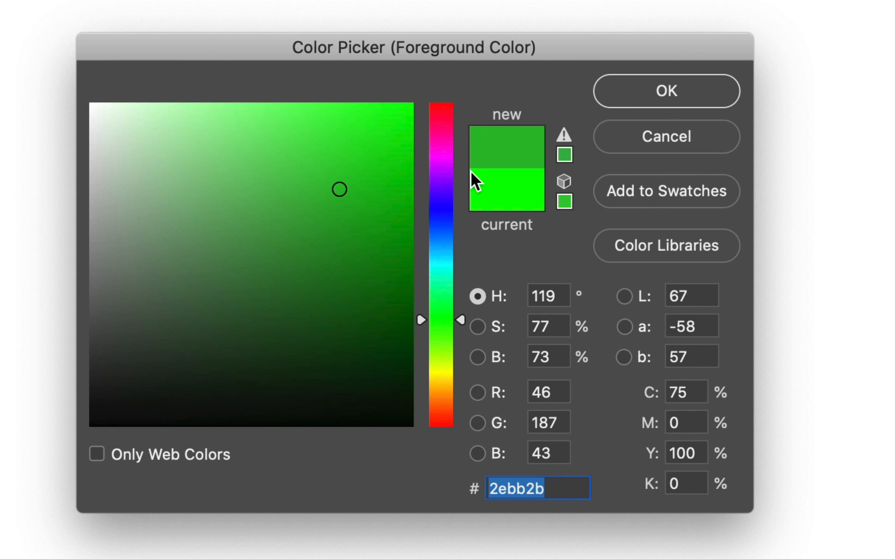
mouse_move(340, 191)
mouse_down()
mouse_move(357, 114)
mouse_move(387, 110)
mouse_up()
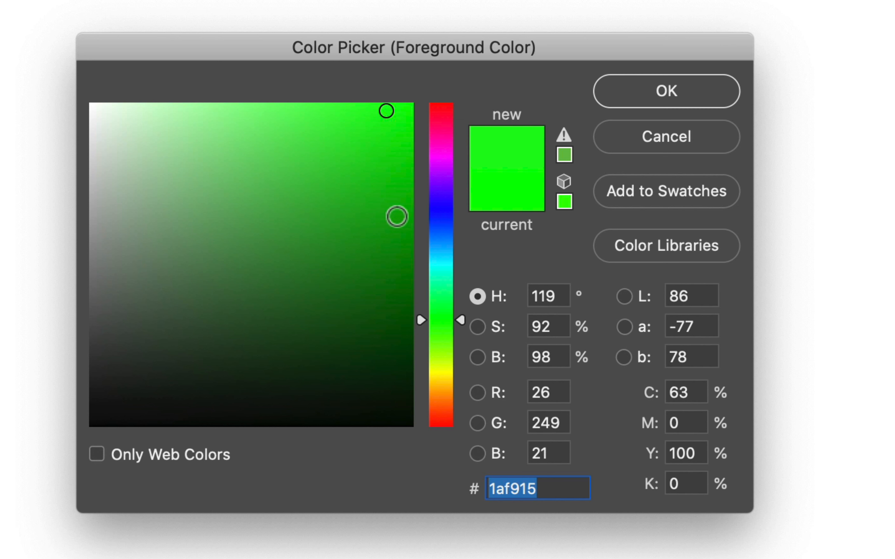
mouse_move(385, 204)
mouse_down()
mouse_move(422, 68)
mouse_move(409, 192)
mouse_up()
drag(451, 228, 448, 208)
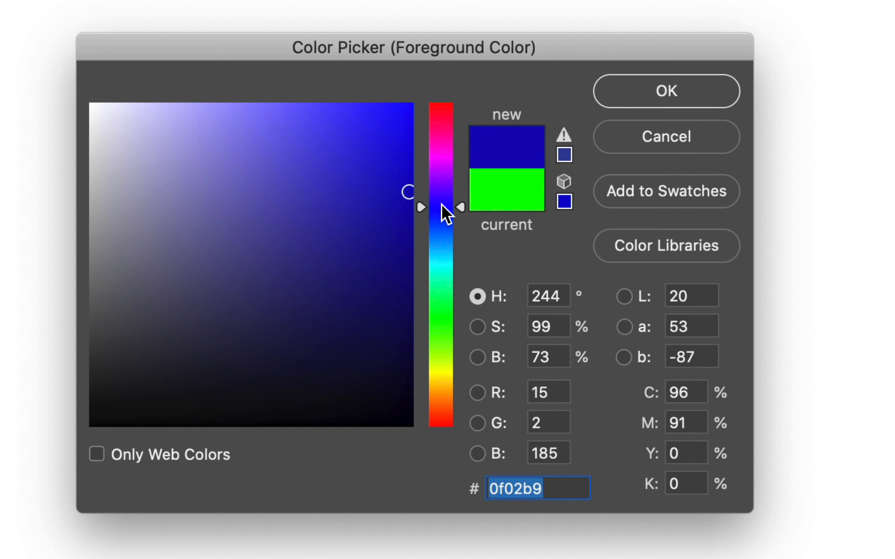
mouse_move(413, 167)
mouse_down()
mouse_move(409, 134)
mouse_move(431, 73)
mouse_up()
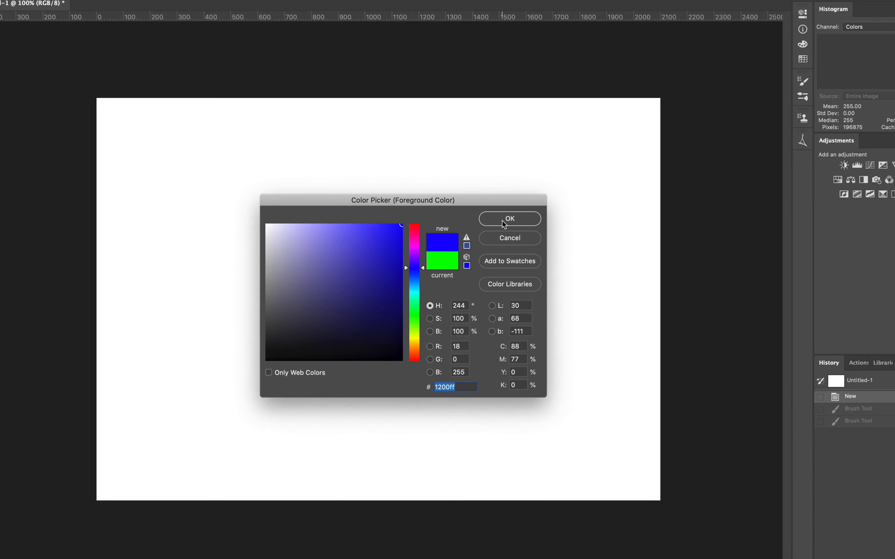
click(646, 93)
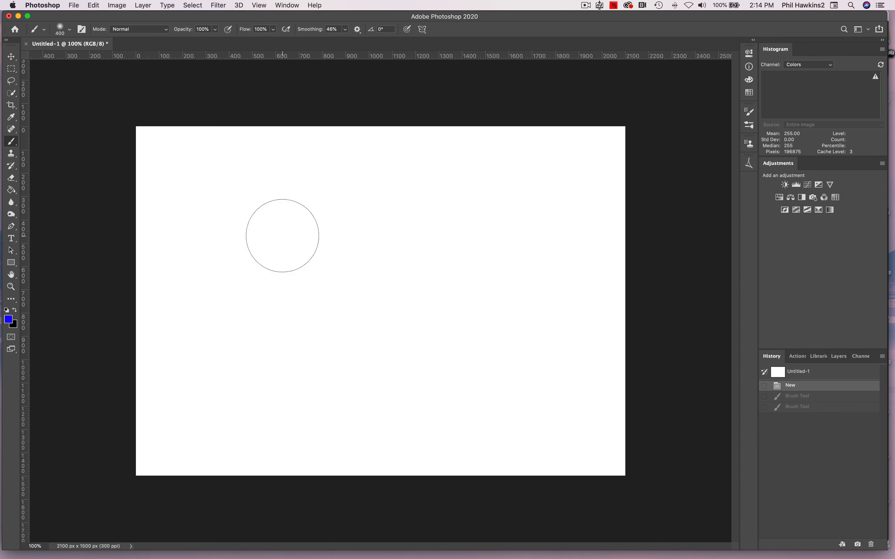
Reduce the brush size to 200 px and enlarge it back to 400 px
key(bracketleft)
key(bracketleft)
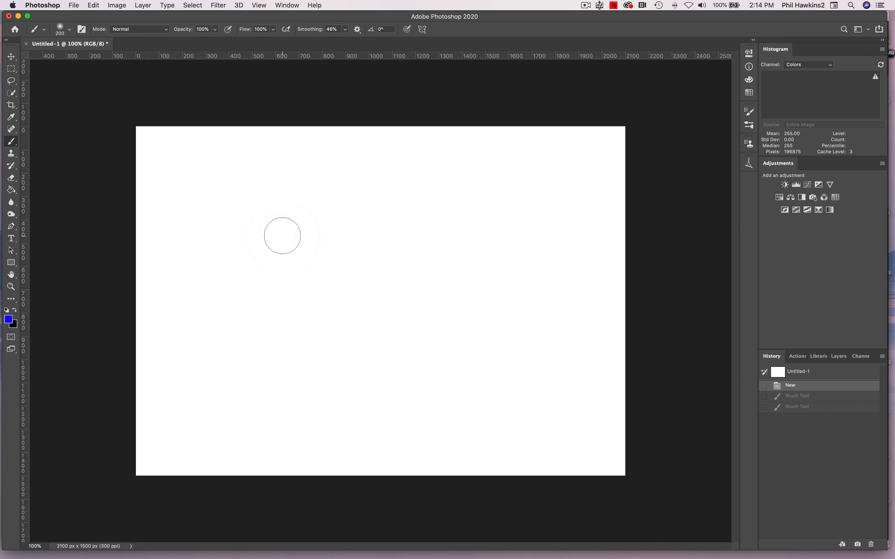
key(bracketright)
key(bracketright)
key(bracketright)
key(bracketright)
key(bracketright)
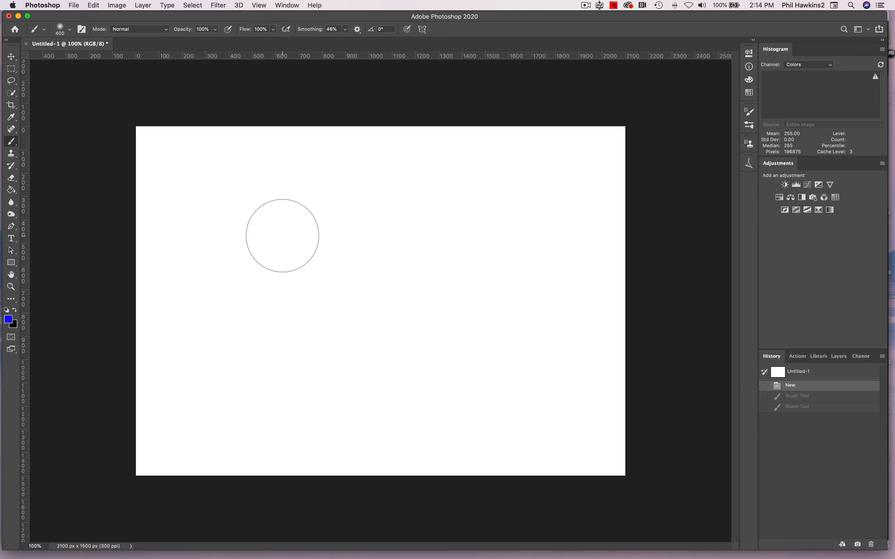
Set the brush size to 250 px and paint a horizontal blue stroke across the upper part of the canvas
key(bracketleft)
key(bracketleft)
key(bracketleft)
key(bracketleft)
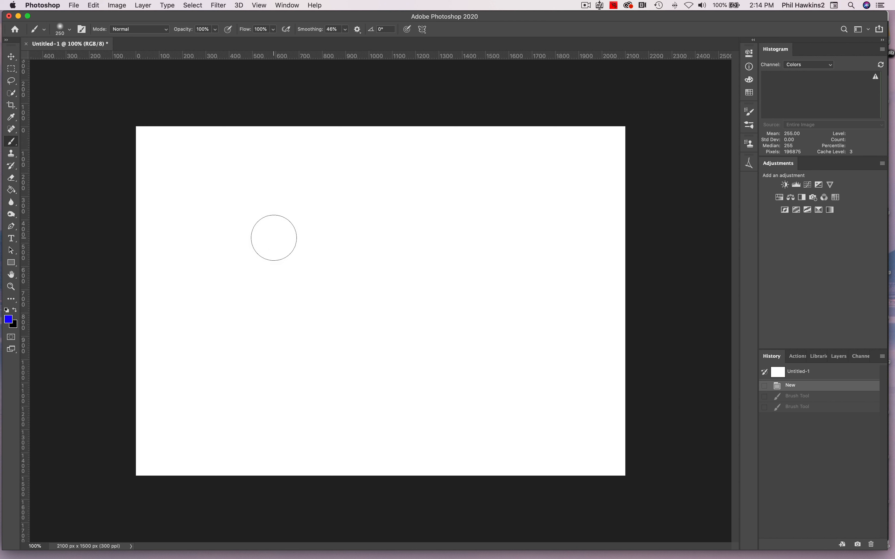
drag(209, 166, 281, 173)
drag(371, 168, 584, 178)
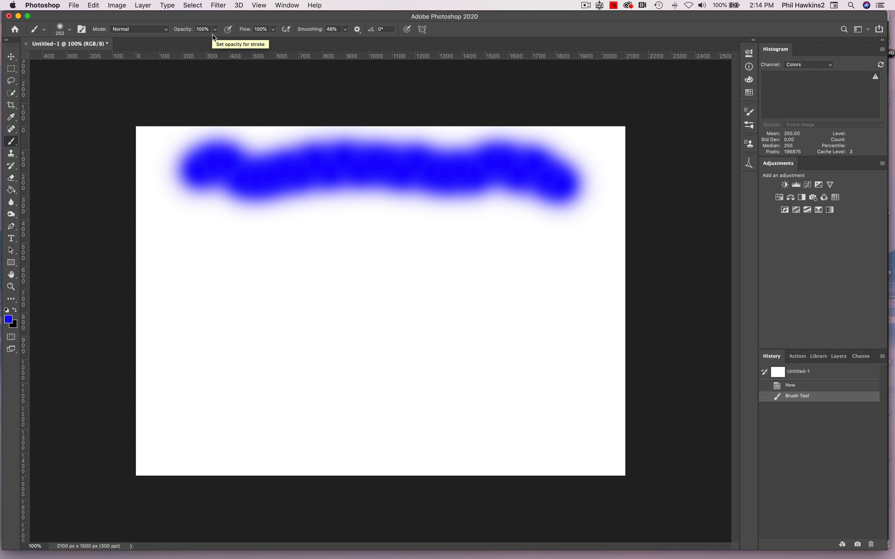
Paint two more horizontal strokes below the first, one at 10% flow and the lower one at 21% flow
click(271, 30)
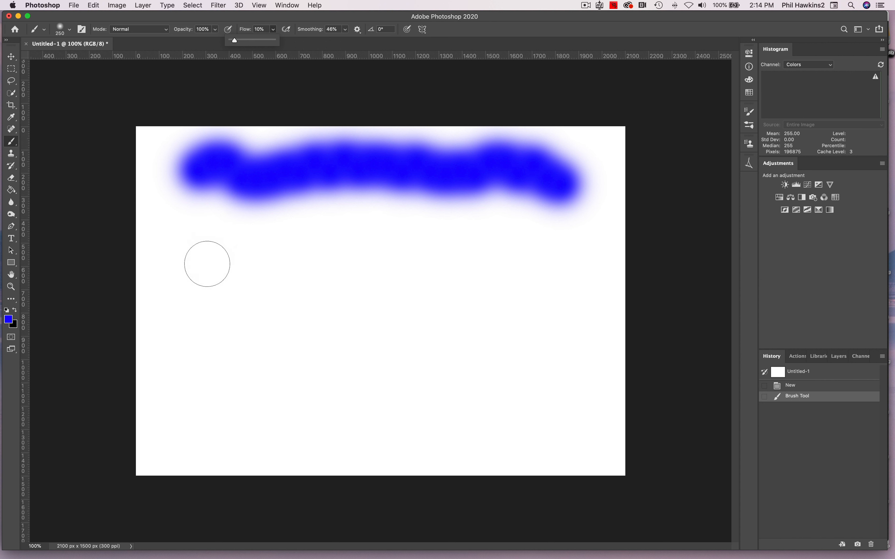
click(222, 260)
drag(316, 264, 570, 265)
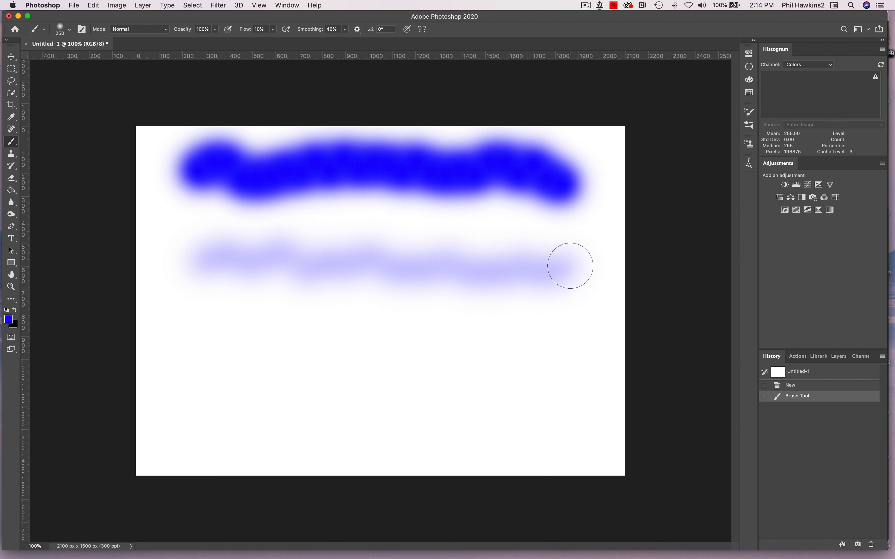
drag(570, 265, 569, 265)
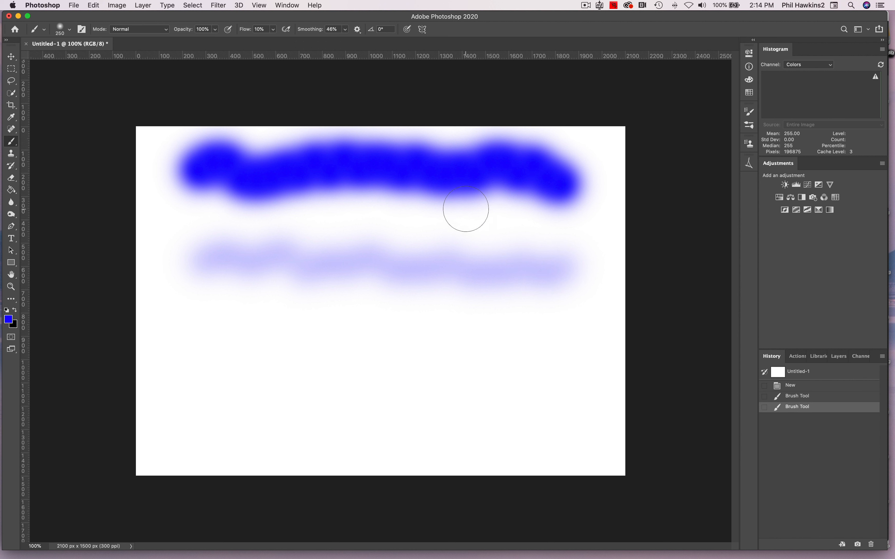
click(273, 29)
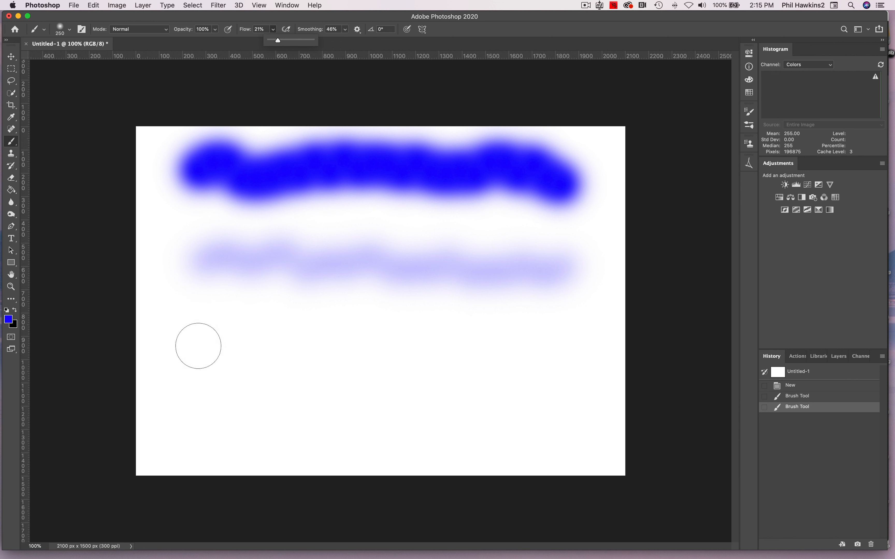
drag(197, 342, 569, 344)
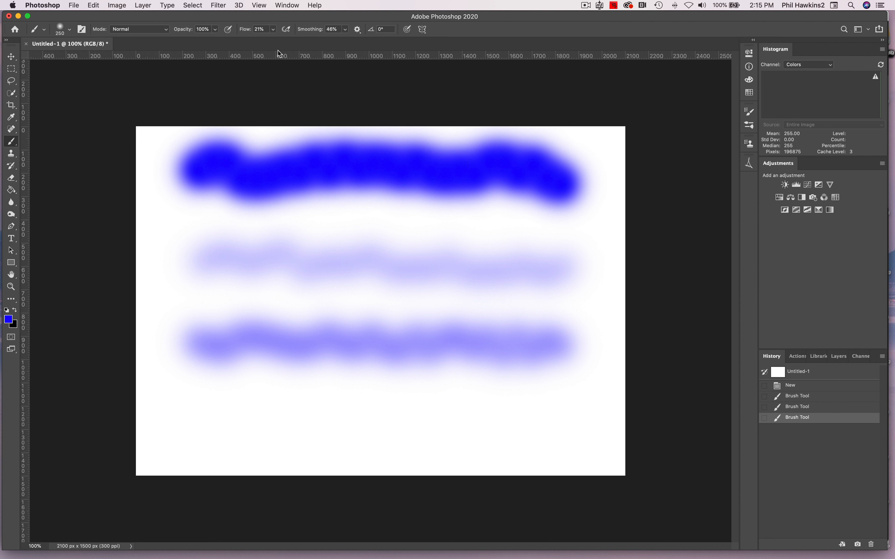
Set the brush flow to 100% and revert the document to its newly created blank state
click(274, 31)
drag(273, 42, 367, 46)
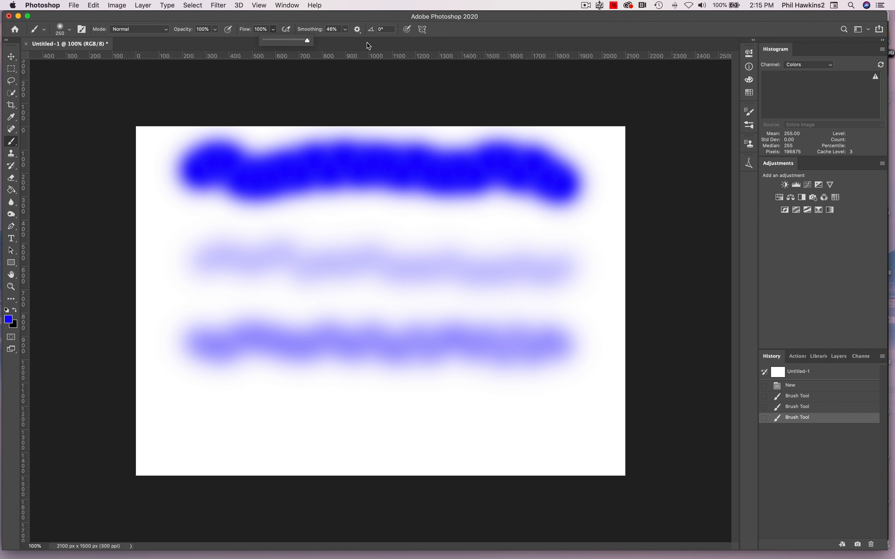
click(815, 386)
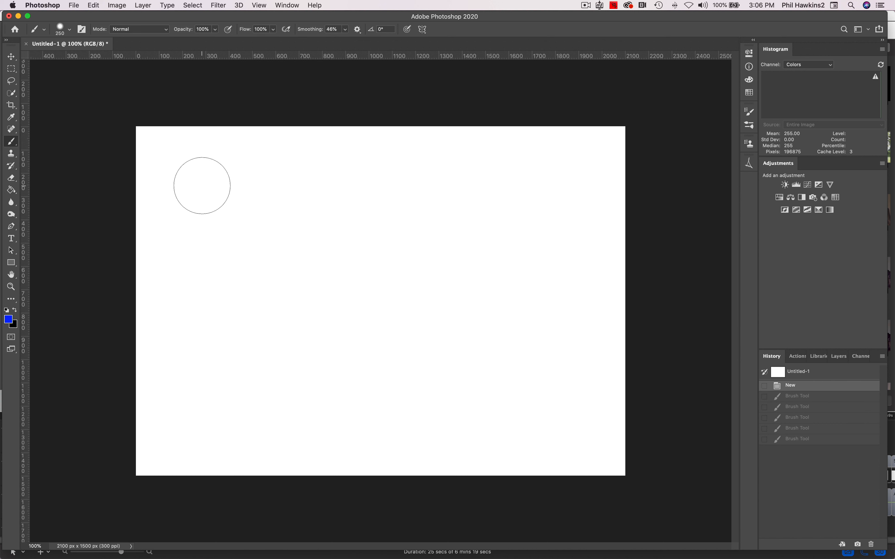
Paint a blue stroke across the upper canvas and a second one below it with brush hardness at 100%
drag(202, 186, 554, 192)
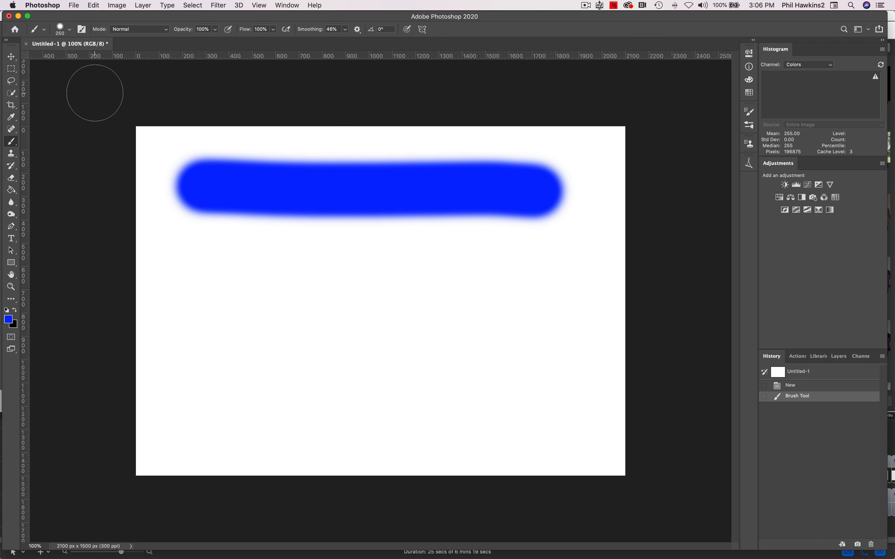
click(71, 31)
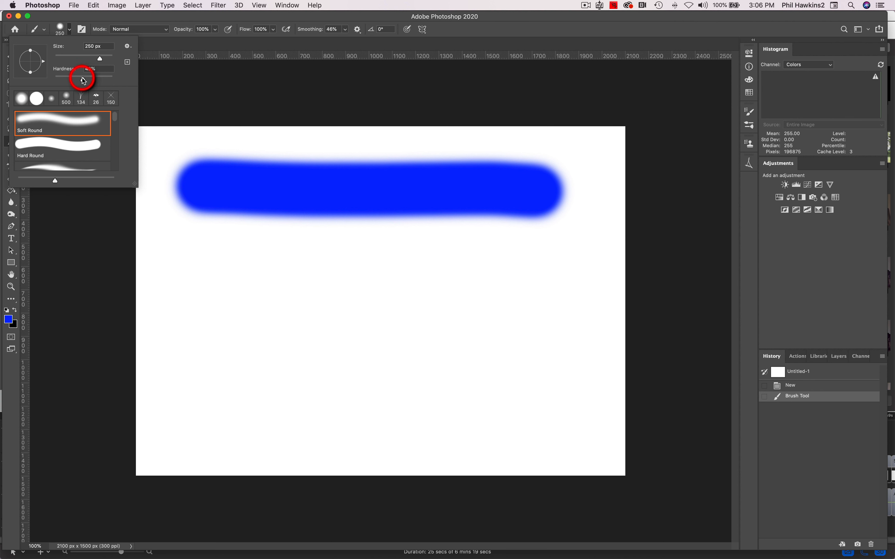
drag(84, 80, 120, 80)
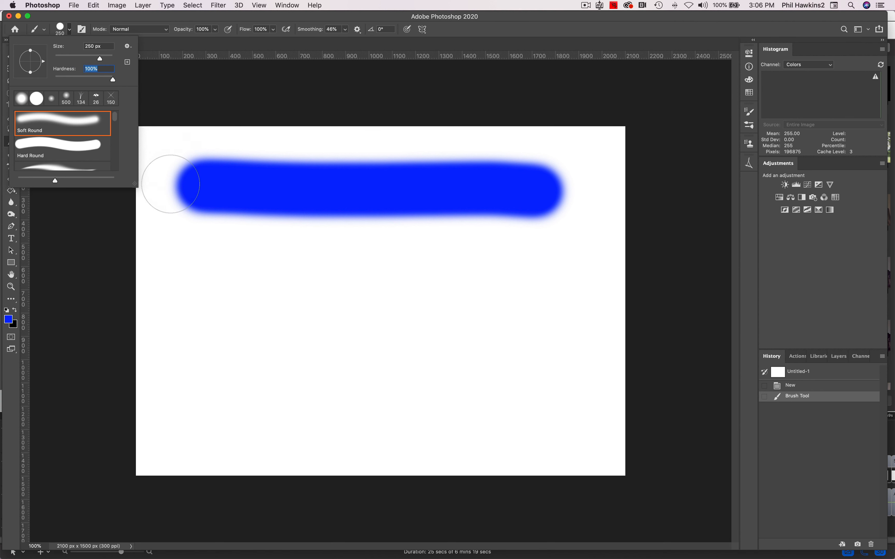
mouse_move(188, 269)
mouse_down()
mouse_move(595, 293)
mouse_move(581, 293)
mouse_up()
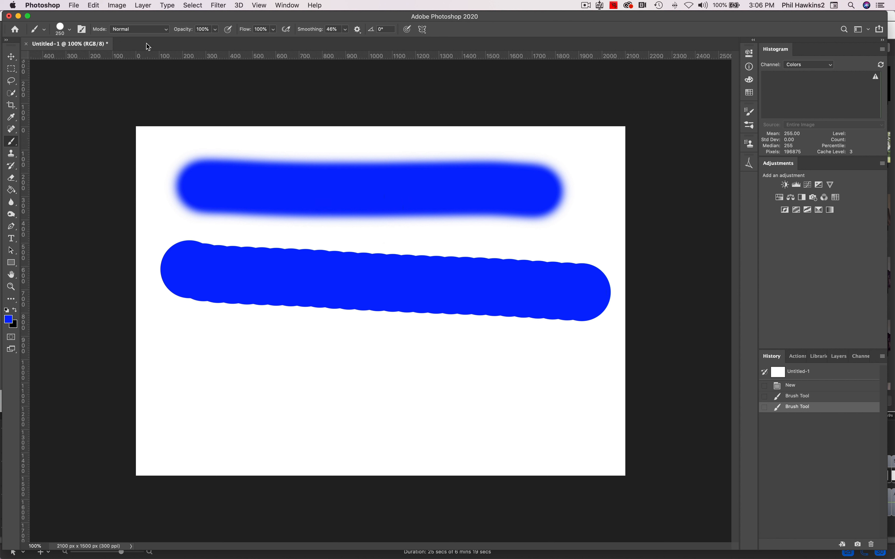
Set the brush hardness to 0% and paint a third horizontal stroke across the lower part of the canvas
click(68, 29)
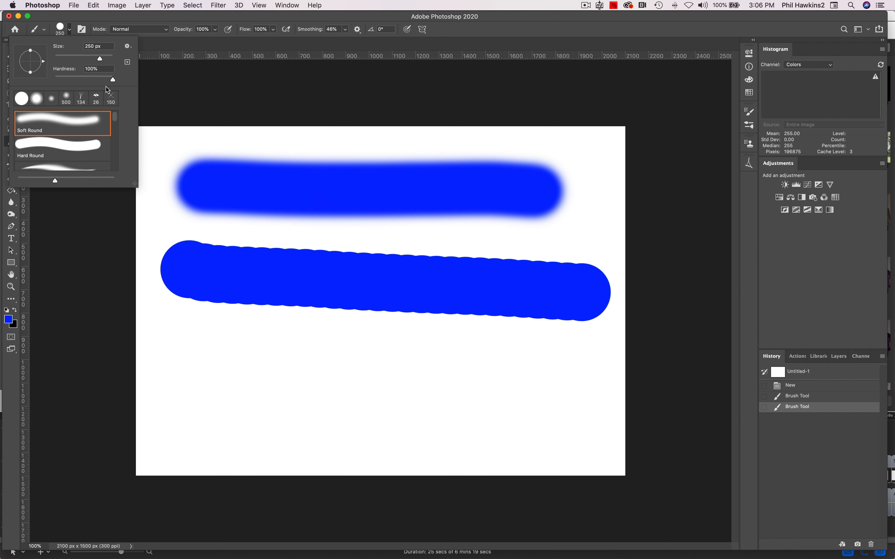
drag(113, 80, 44, 78)
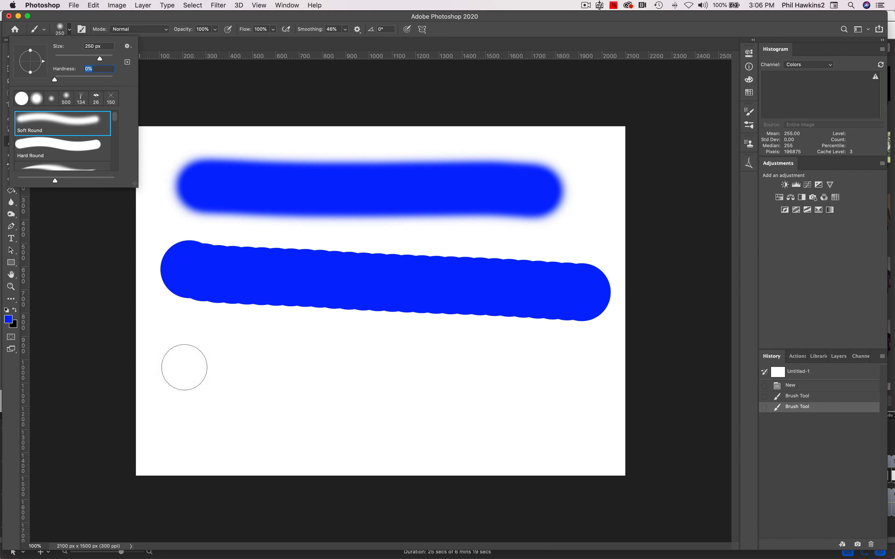
drag(184, 367, 586, 380)
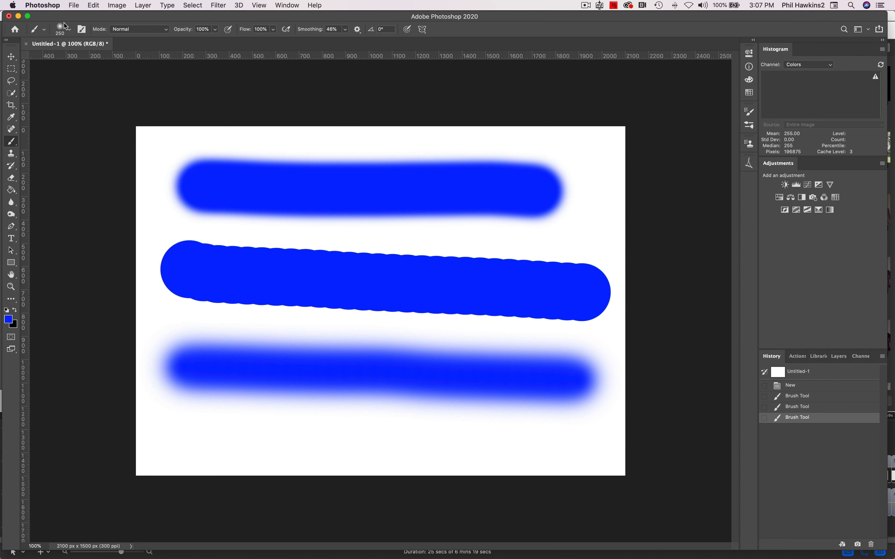
click(70, 29)
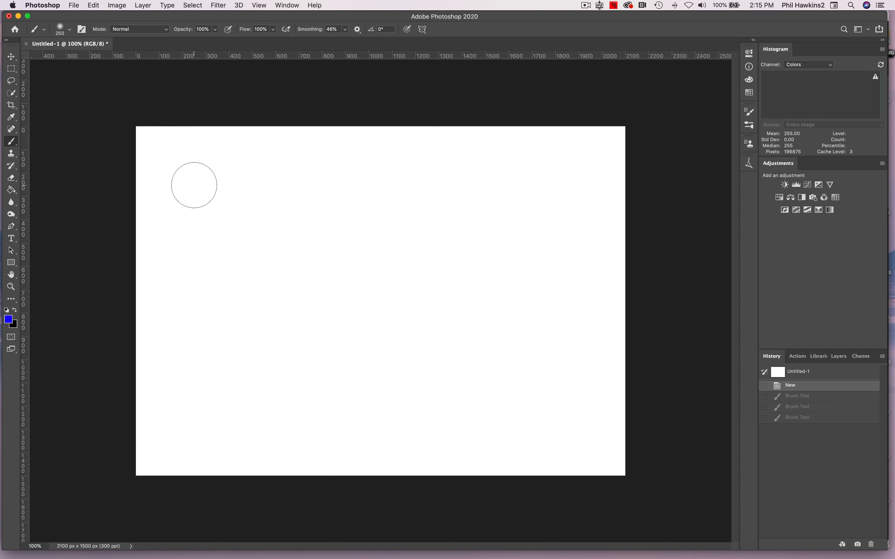
Browse the library of brush presets and select the Scattered Maple Leaves brush
click(82, 31)
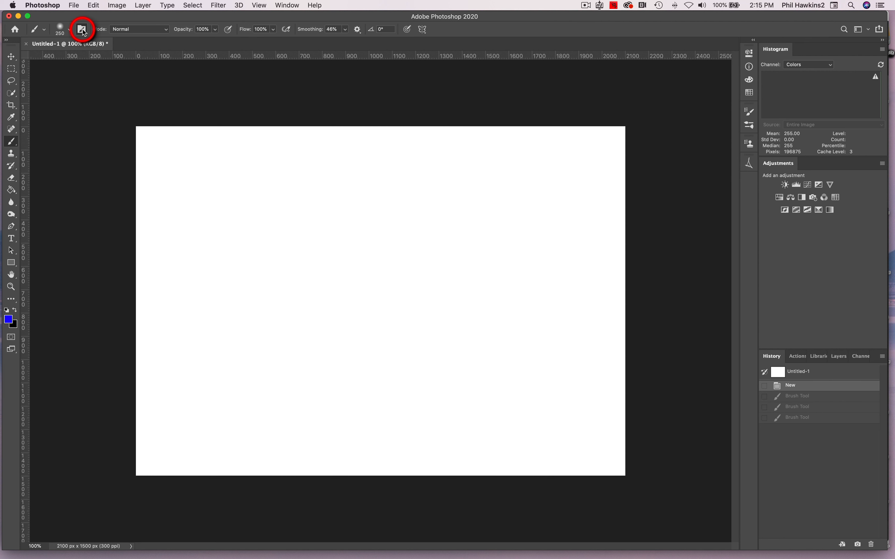
click(82, 32)
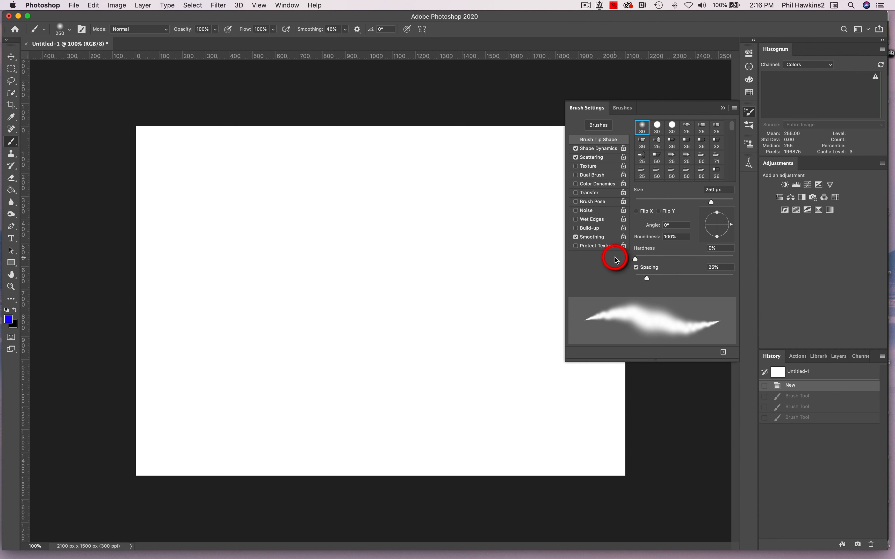
click(623, 108)
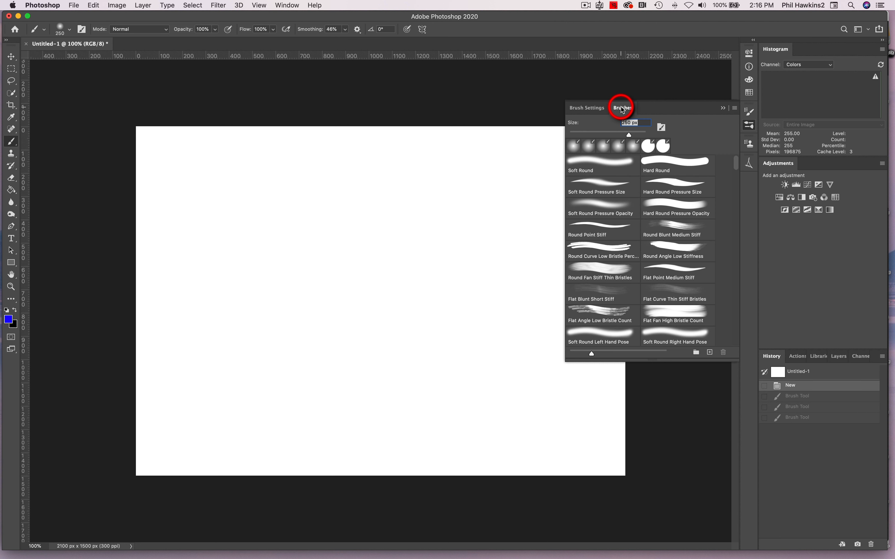
scroll(610, 249, down, 3)
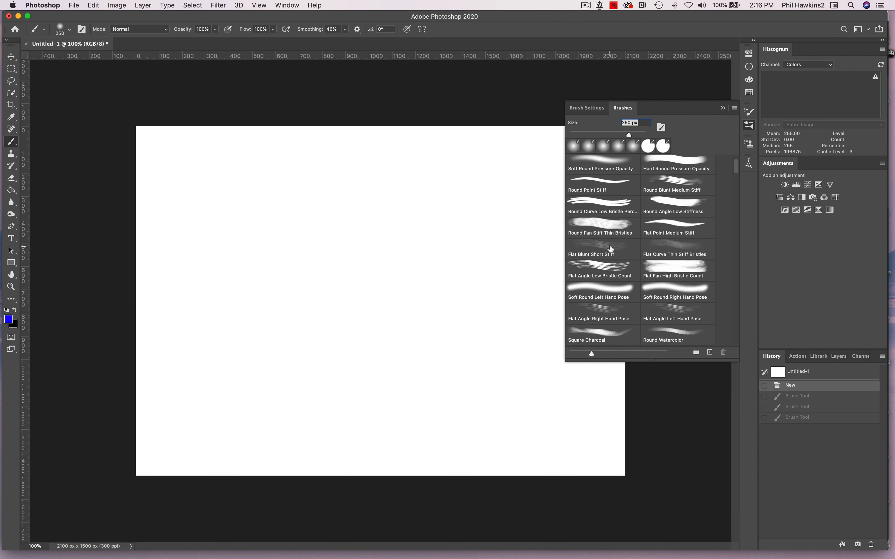
scroll(610, 249, down, 7)
scroll(612, 249, down, 10)
click(612, 250)
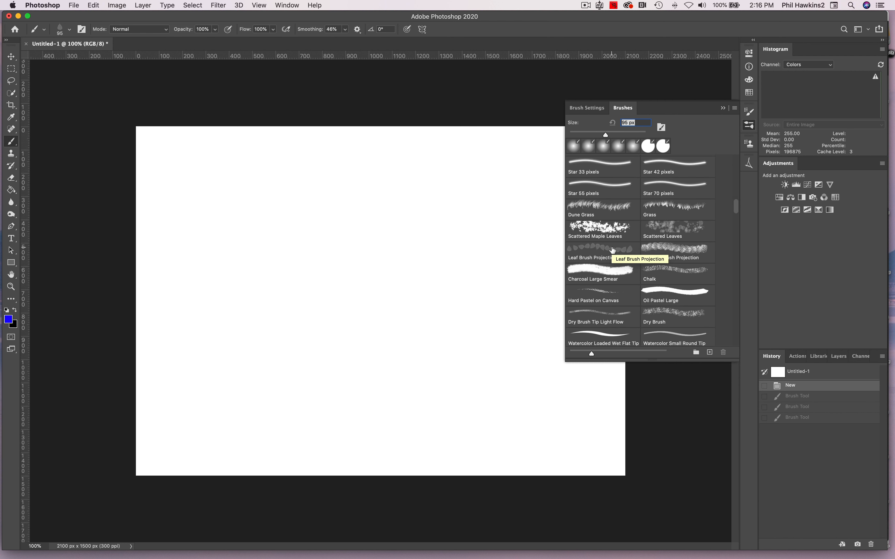
click(612, 232)
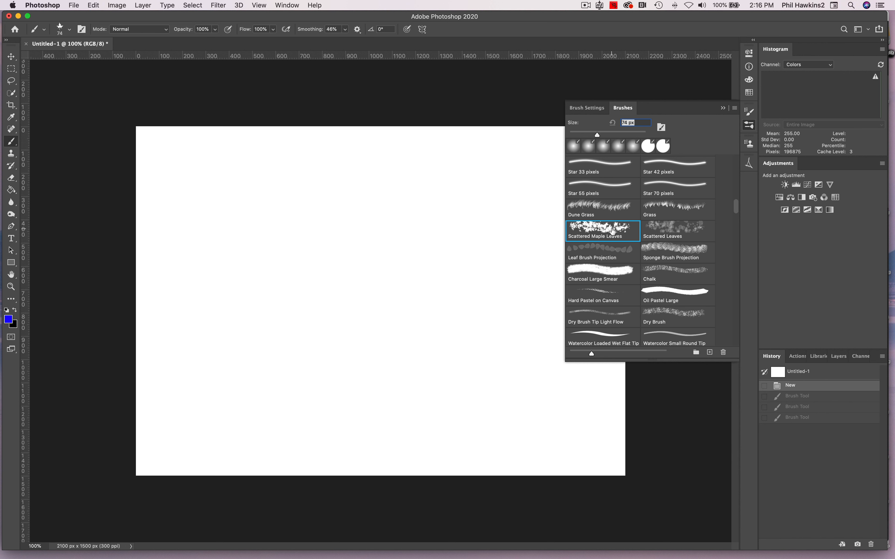
Toggle Scattering off and on in the maple leaf brush's settings to compare the stroke preview
click(586, 109)
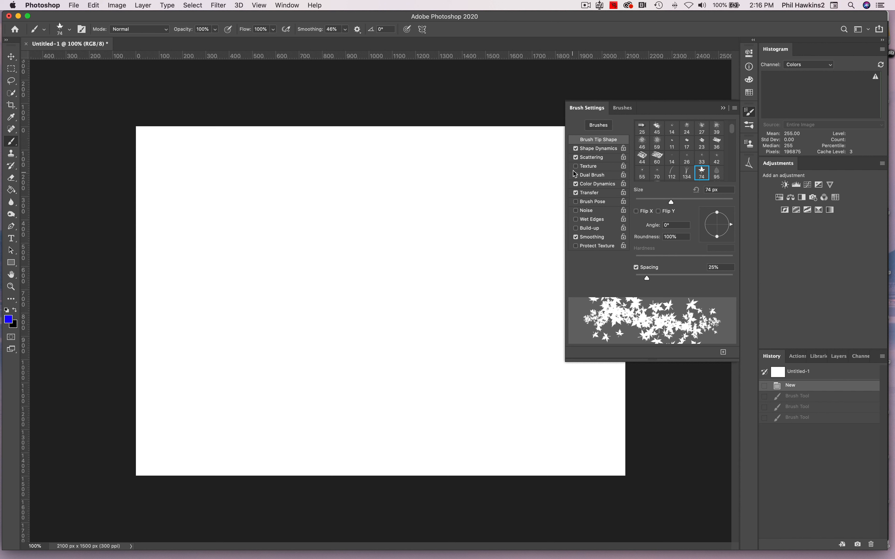
click(576, 158)
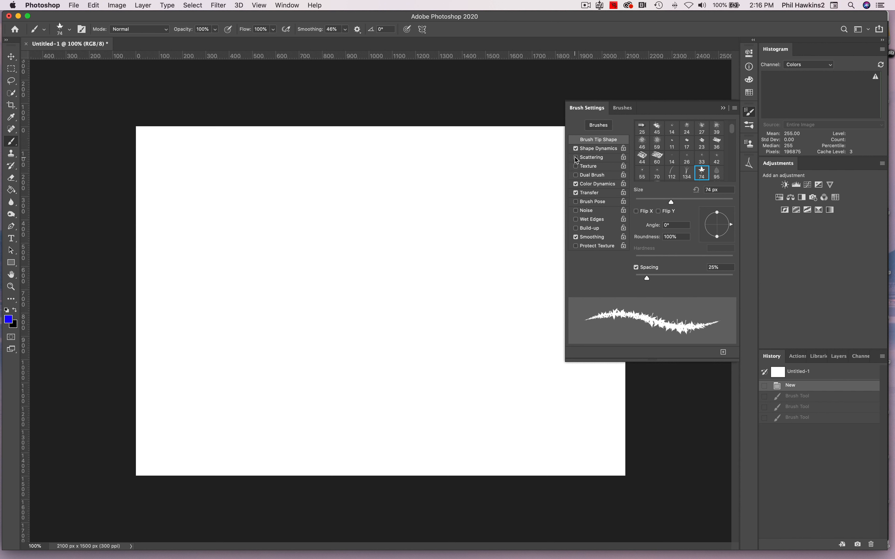
click(576, 158)
click(576, 158)
click(575, 158)
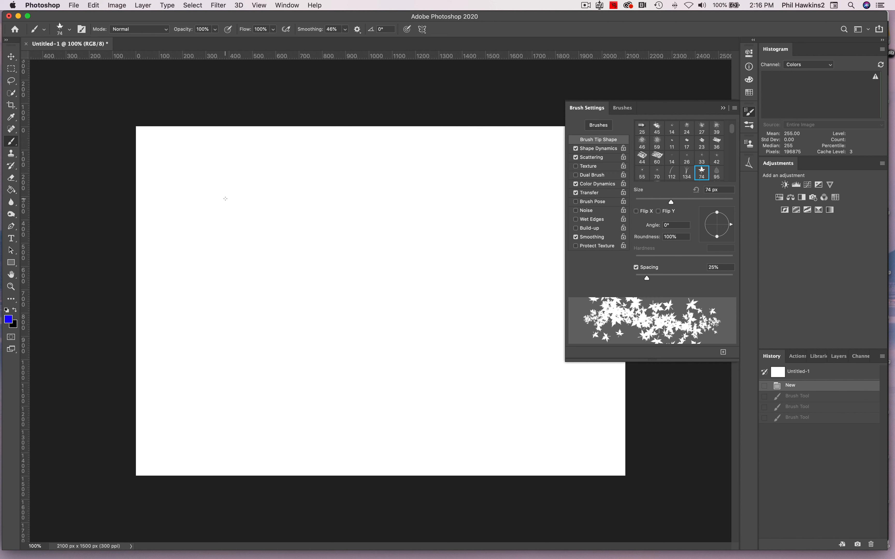
Enlarge the maple leaf brush to 150 px, and paint and revert a diagonal trial stroke of blue leaves
key(bracketright)
key(bracketright)
key(bracketright)
key(bracketright)
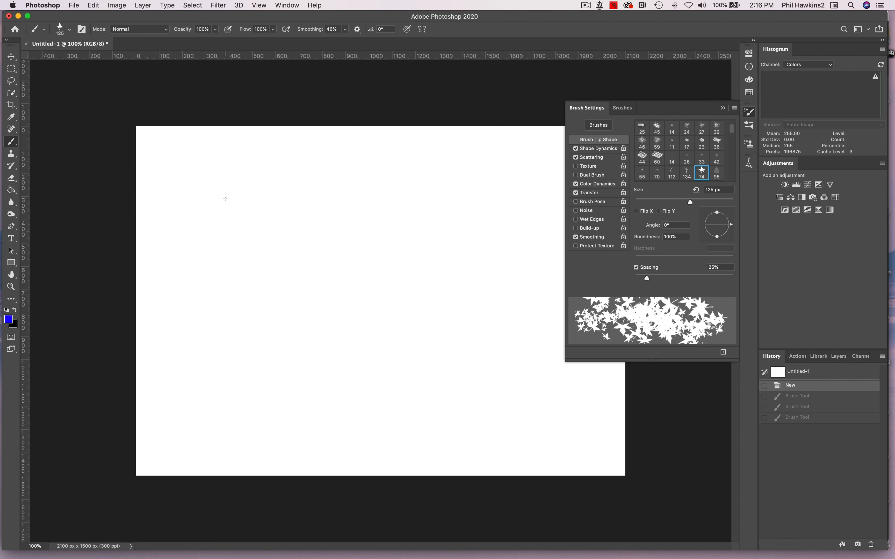
mouse_move(224, 188)
mouse_down()
mouse_move(340, 297)
mouse_move(439, 362)
mouse_move(461, 403)
mouse_up()
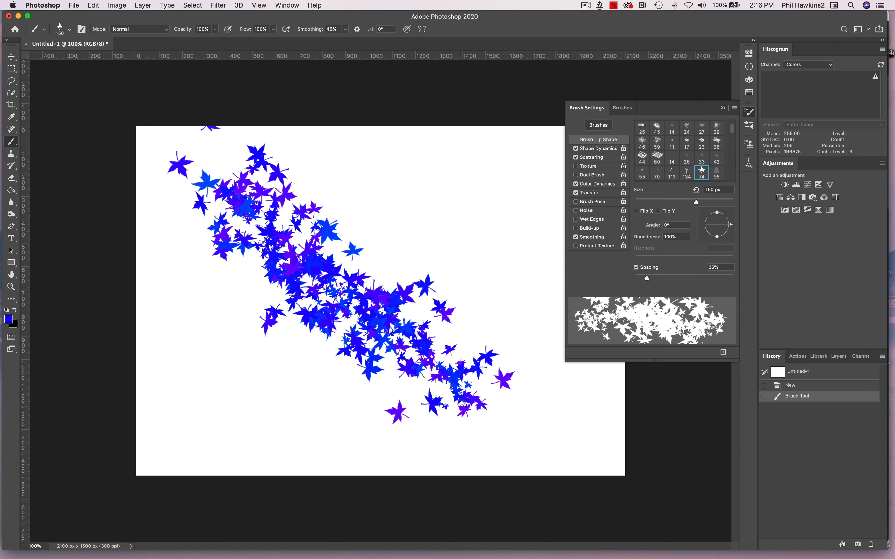
click(805, 386)
Set the foreground colour to dark green (1f9e02) and paint a diagonal stroke of maple leaves across the canvas
click(9, 319)
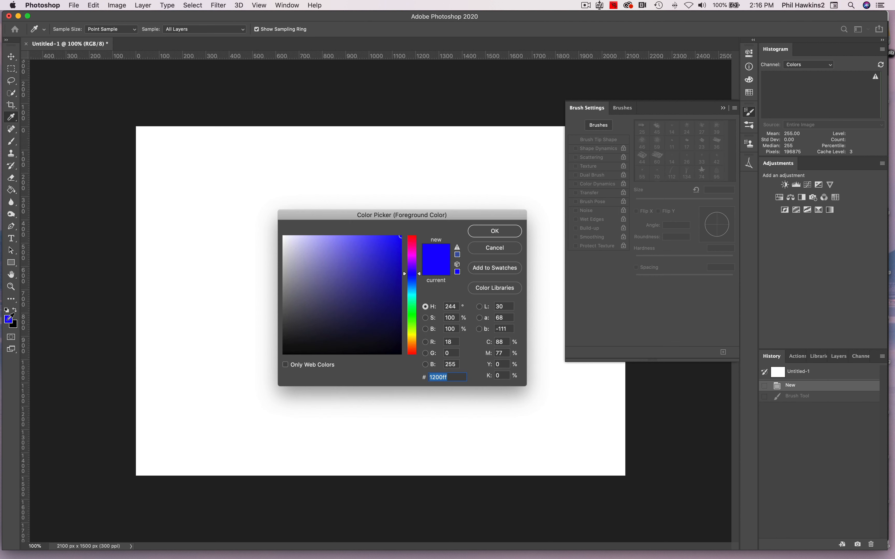
click(412, 317)
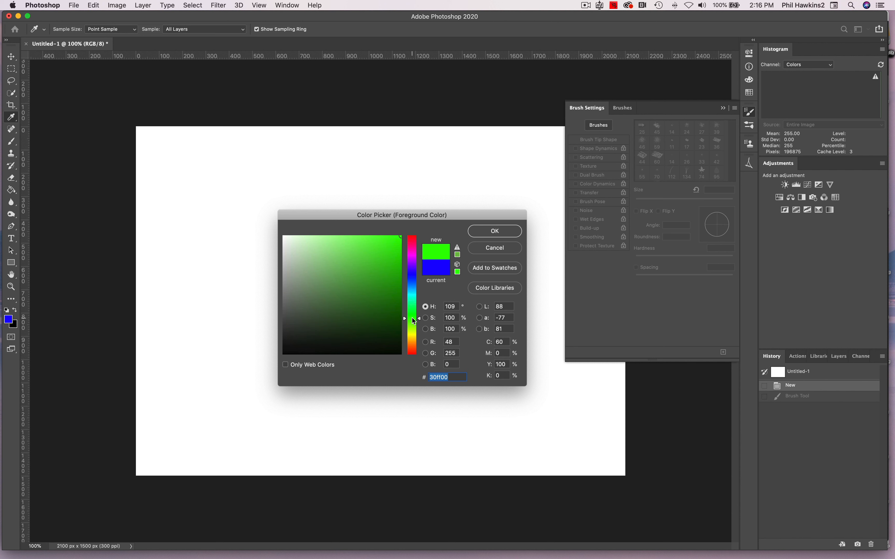
drag(398, 240, 400, 281)
click(512, 236)
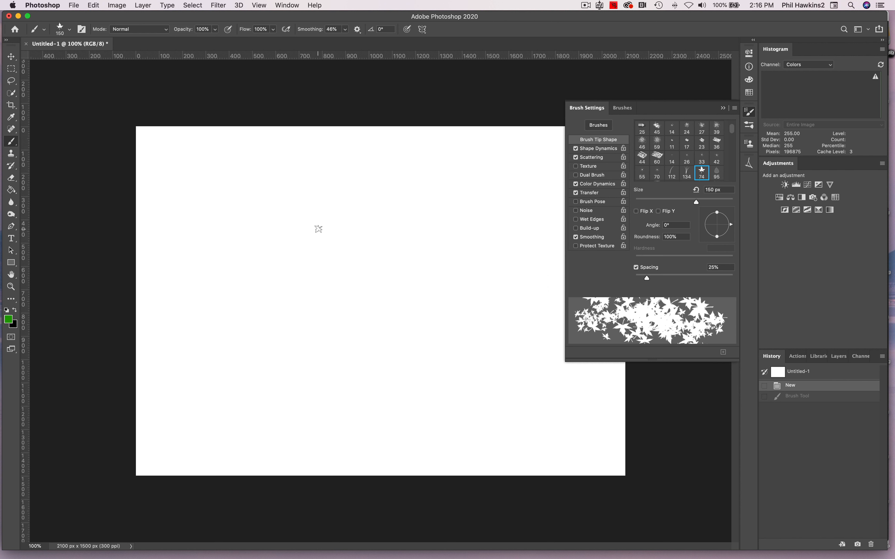
mouse_move(211, 191)
mouse_down()
mouse_move(302, 271)
mouse_move(518, 411)
mouse_up()
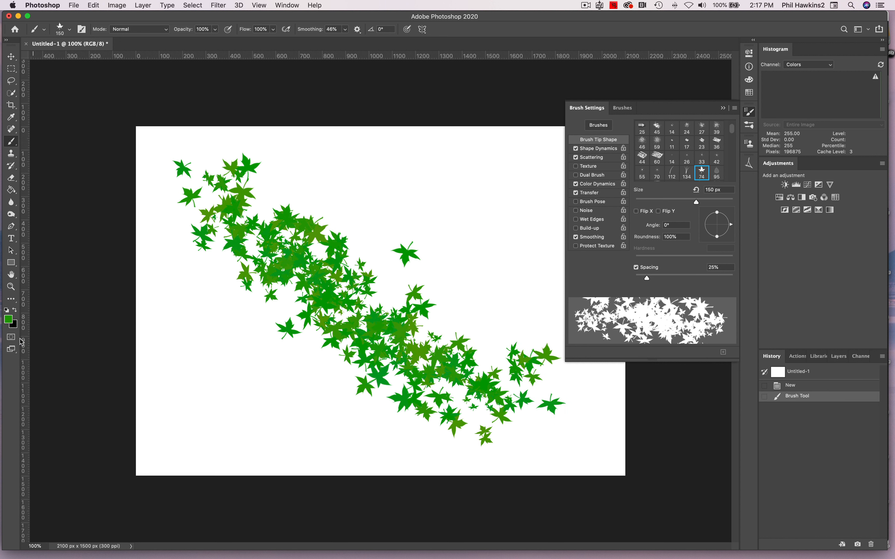
Set the foreground colour to orange (ffb400) and paint maple leaves diagonally over the green ones
click(8, 320)
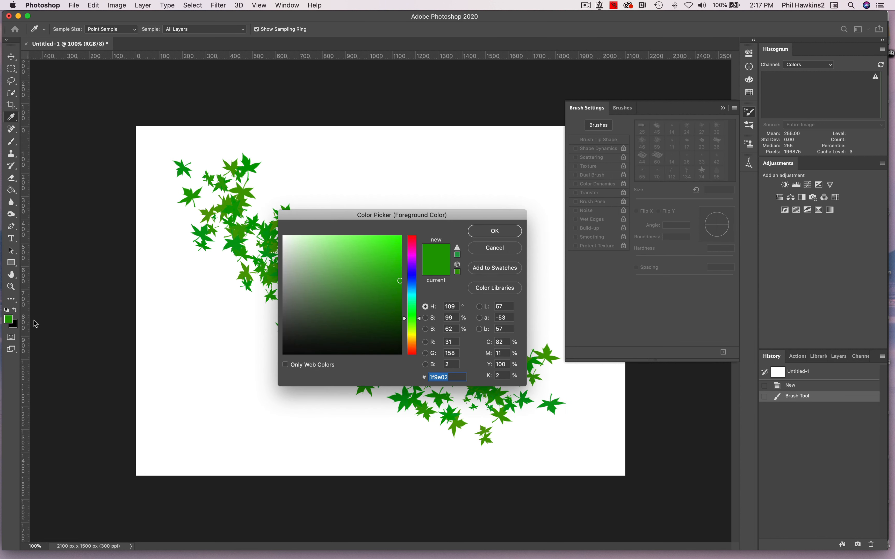
drag(420, 321, 421, 337)
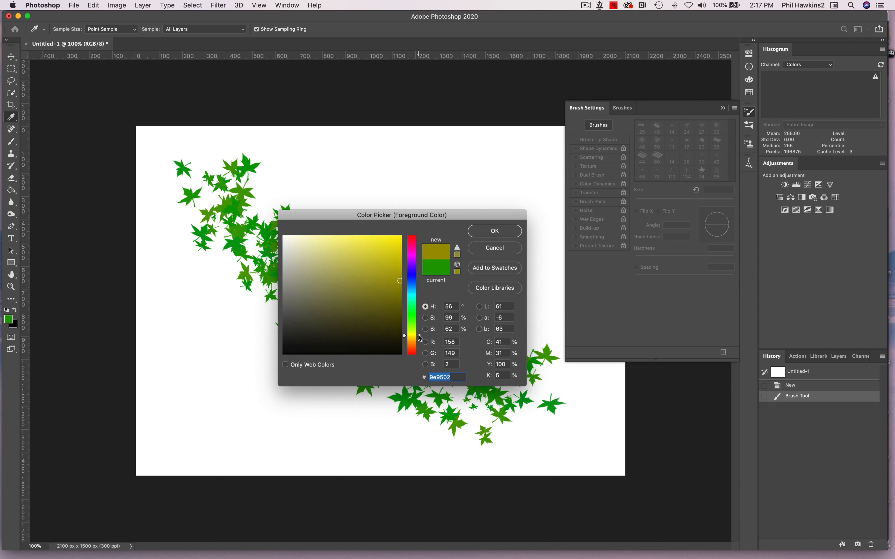
drag(371, 262, 401, 236)
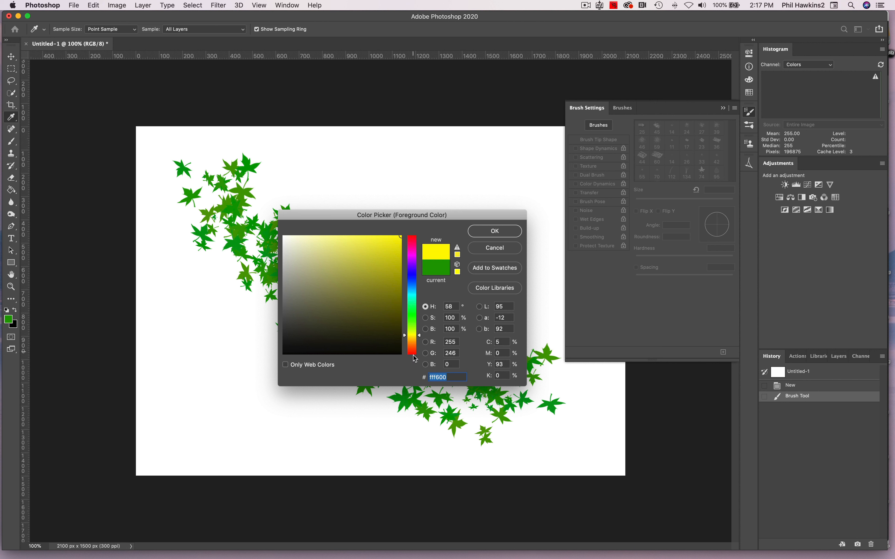
drag(420, 337, 420, 343)
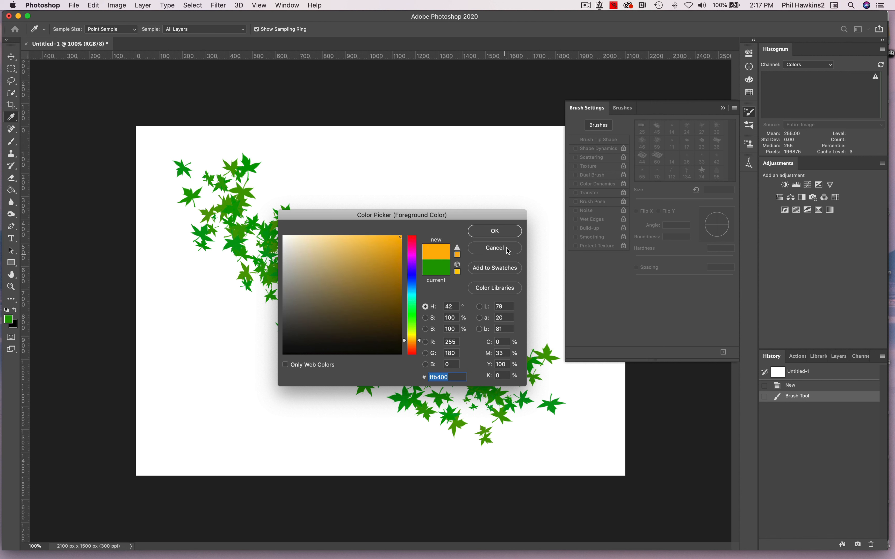
click(495, 232)
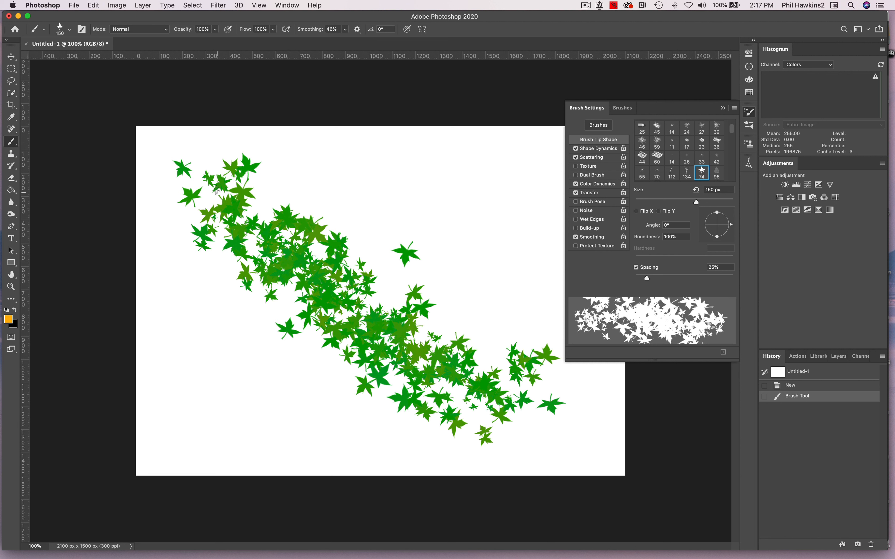
mouse_move(211, 185)
mouse_down()
mouse_move(285, 255)
mouse_move(403, 344)
mouse_up()
mouse_move(439, 375)
mouse_down()
mouse_move(484, 408)
mouse_move(542, 416)
mouse_up()
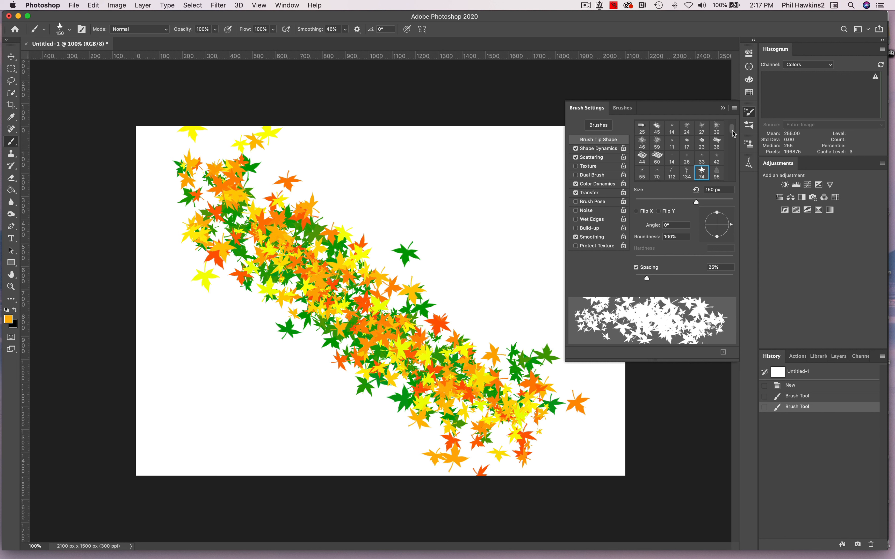
Choose the 48 px crossed-star brush tip and stamp a small orange cluster repeatedly on the blank upper-right area of the canvas
scroll(734, 135, down, 3)
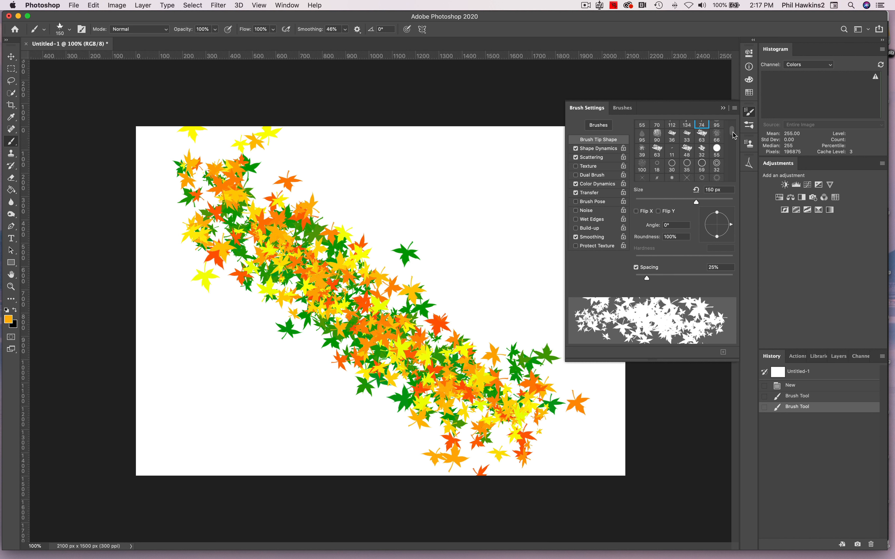
scroll(734, 136, down, 2)
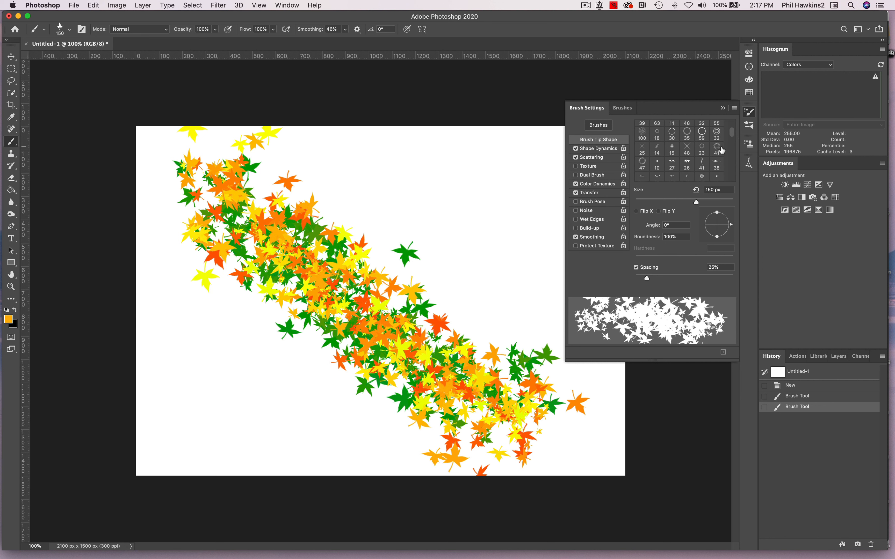
click(687, 148)
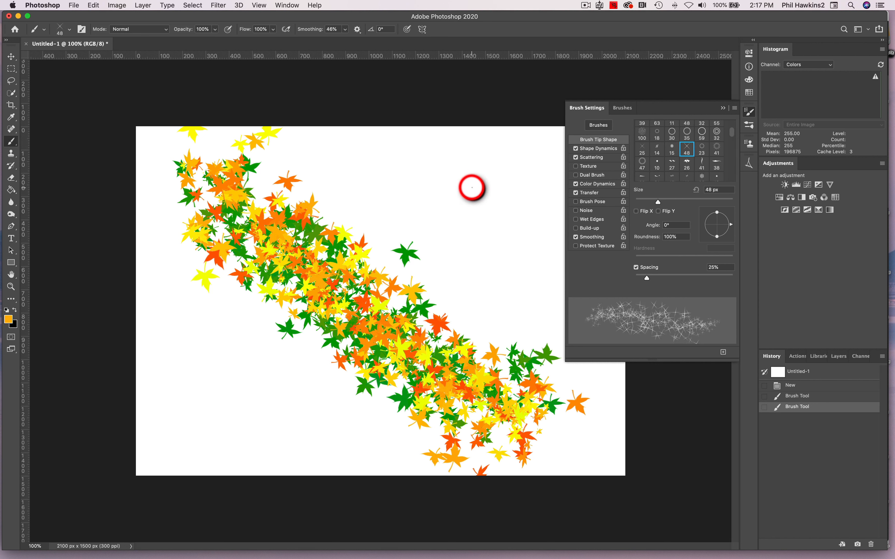
click(471, 187)
click(472, 188)
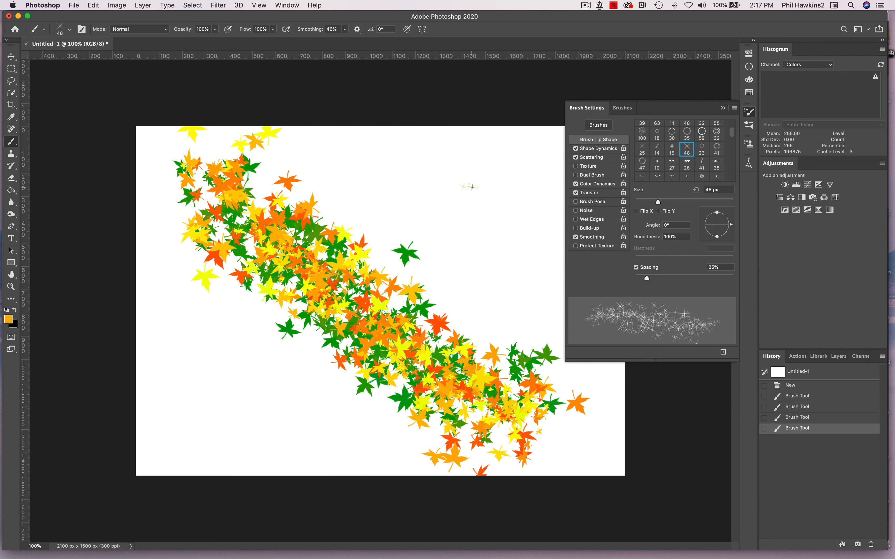
click(471, 188)
click(472, 187)
click(472, 188)
click(472, 187)
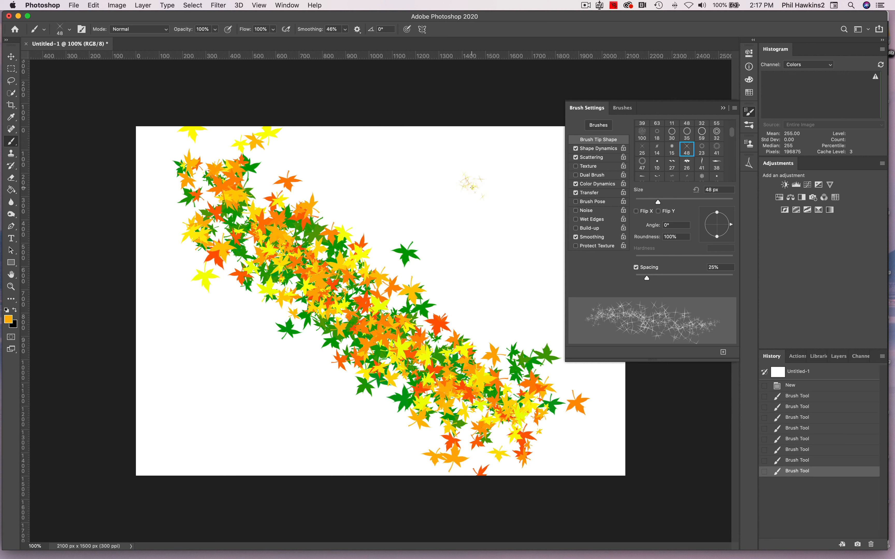
Enlarge the star brush to 150 px and paint stamps and a diagonal stroke of stars across the upper-right canvas area
key(bracketright)
key(bracketright)
key(bracketright)
key(bracketright)
key(bracketright)
key(bracketright)
key(bracketright)
key(bracketright)
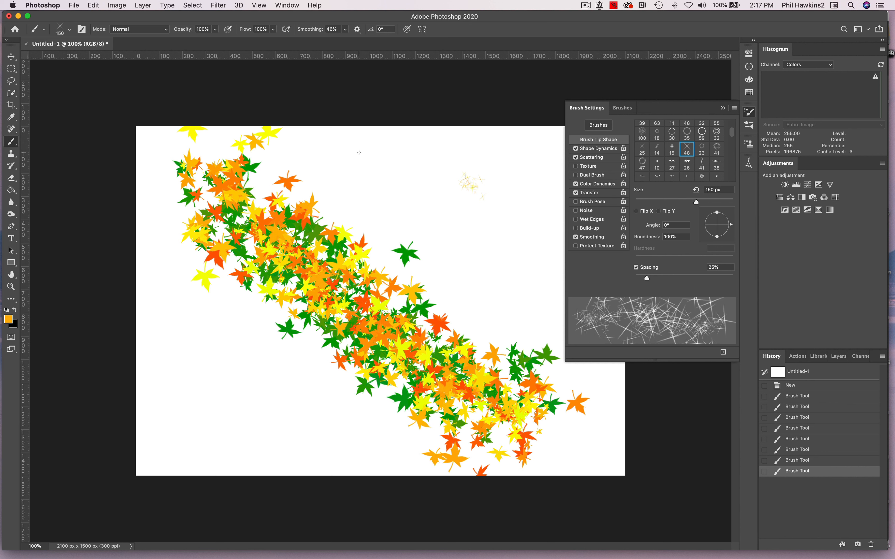
click(360, 152)
click(360, 153)
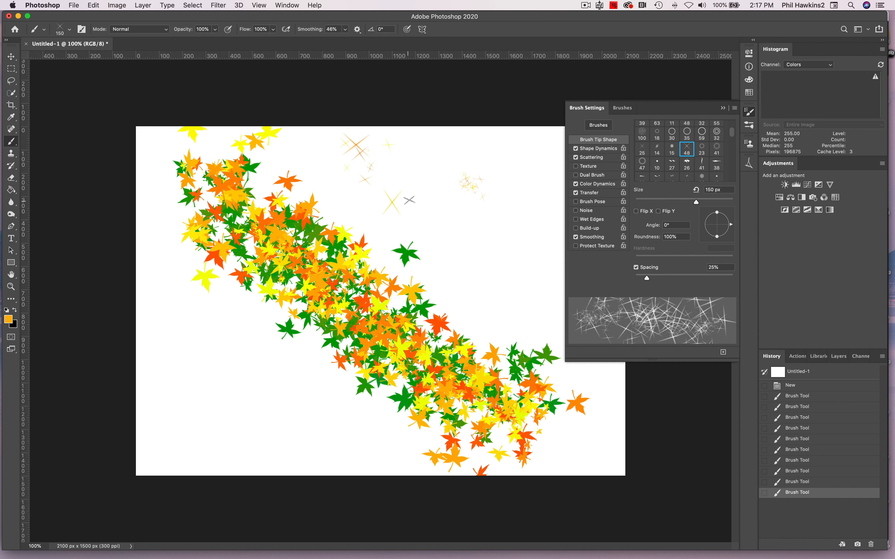
mouse_move(387, 149)
mouse_down()
mouse_move(459, 225)
mouse_move(481, 266)
mouse_move(508, 280)
mouse_up()
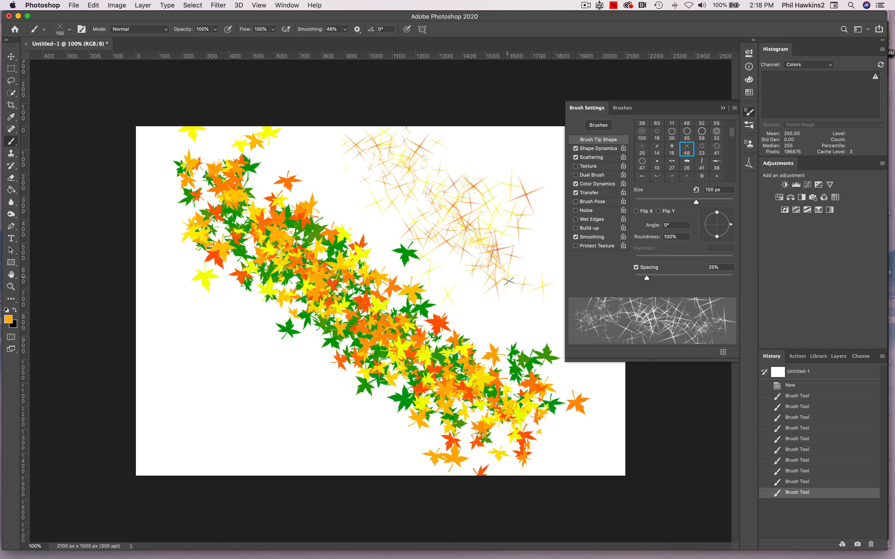
Stamp stars on the lower-left canvas area without and with Brush Pose, leaving Brush Pose disabled
click(248, 396)
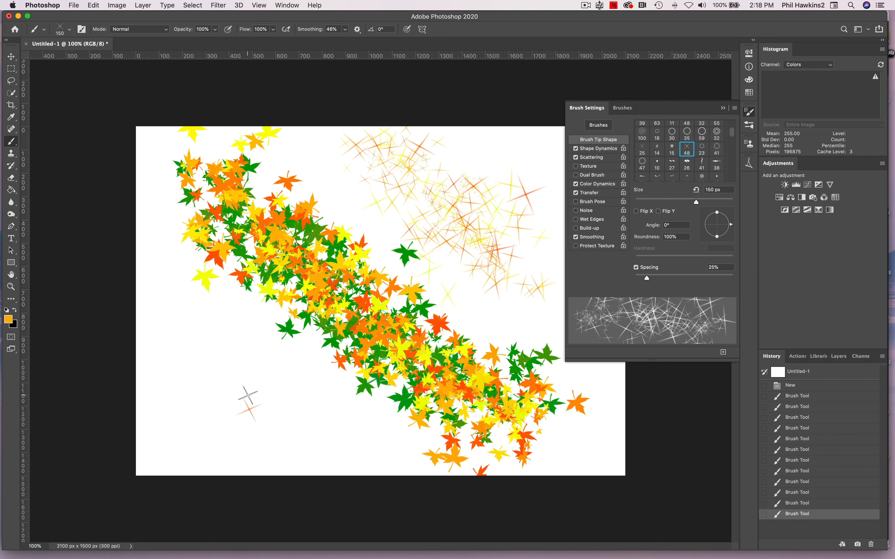
click(247, 396)
click(247, 396)
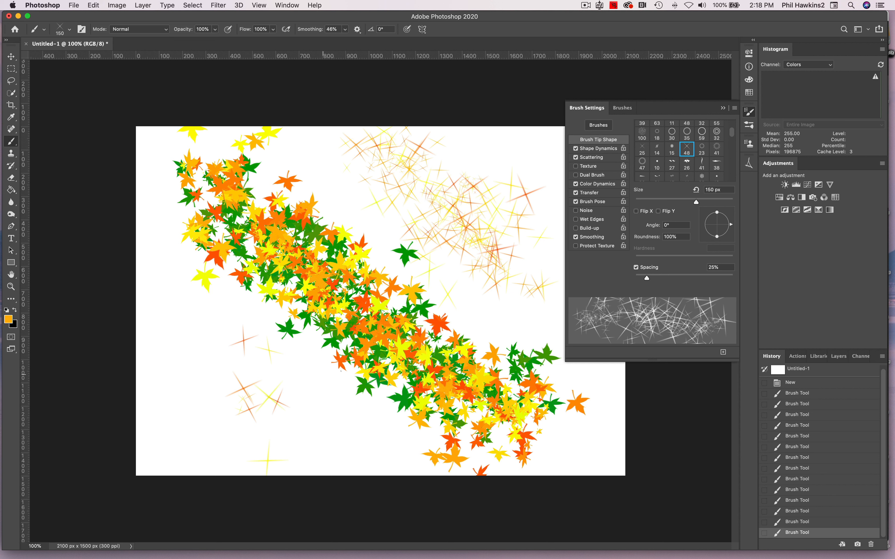
click(337, 375)
click(224, 373)
click(223, 373)
click(224, 372)
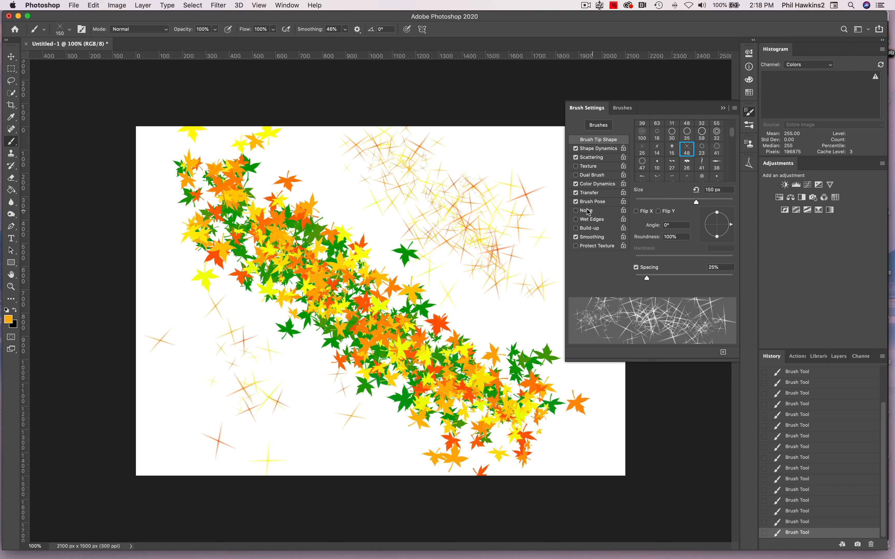
click(576, 202)
Choose the 26 px scattered brush tip and paint crossing orange strokes over the lower-left and central canvas
click(686, 165)
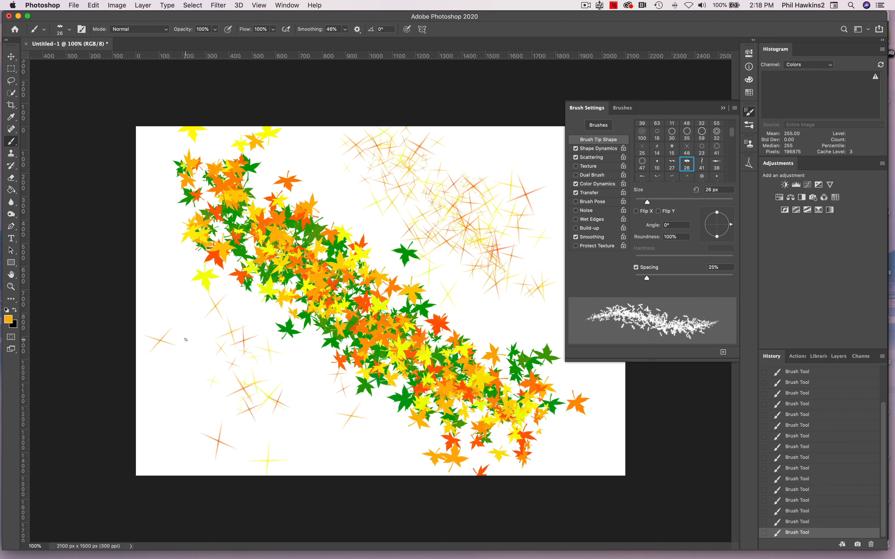
mouse_move(193, 305)
mouse_down()
mouse_move(282, 396)
mouse_move(363, 443)
mouse_up()
mouse_move(279, 438)
mouse_down()
mouse_move(219, 409)
mouse_move(303, 327)
mouse_move(493, 192)
mouse_up()
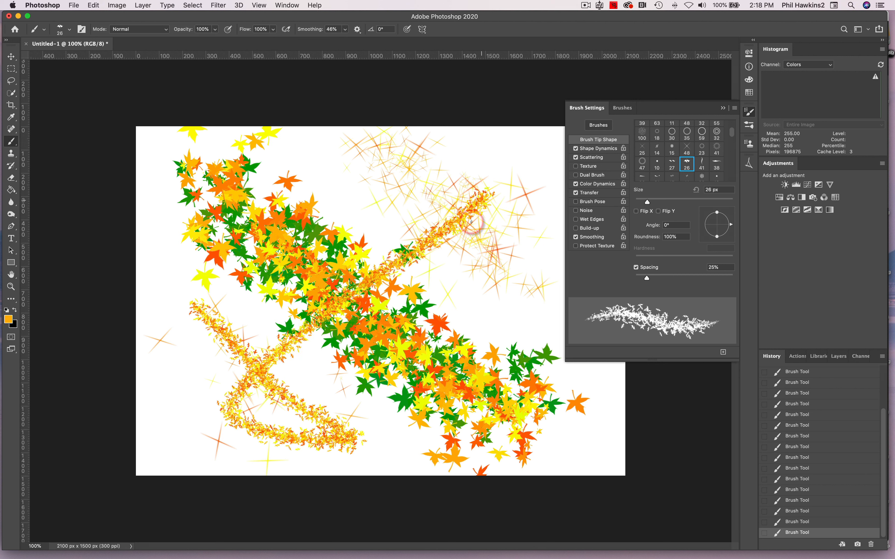
Step back through the history to the state just before the 150 px star stamps
click(819, 496)
click(821, 439)
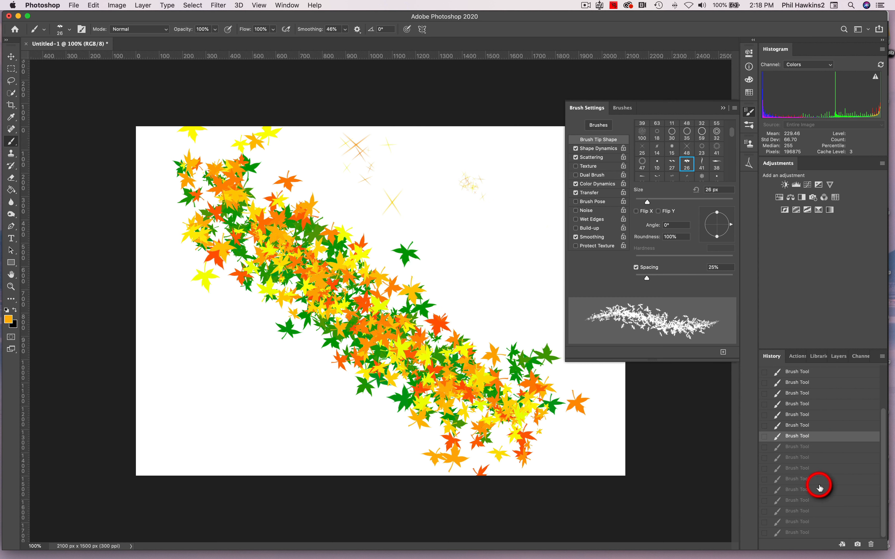
click(825, 393)
Choose the Grass brush preset at 134 px and paint a horizontal row of grass along the lower-left part of the canvas
mouse_move(717, 555)
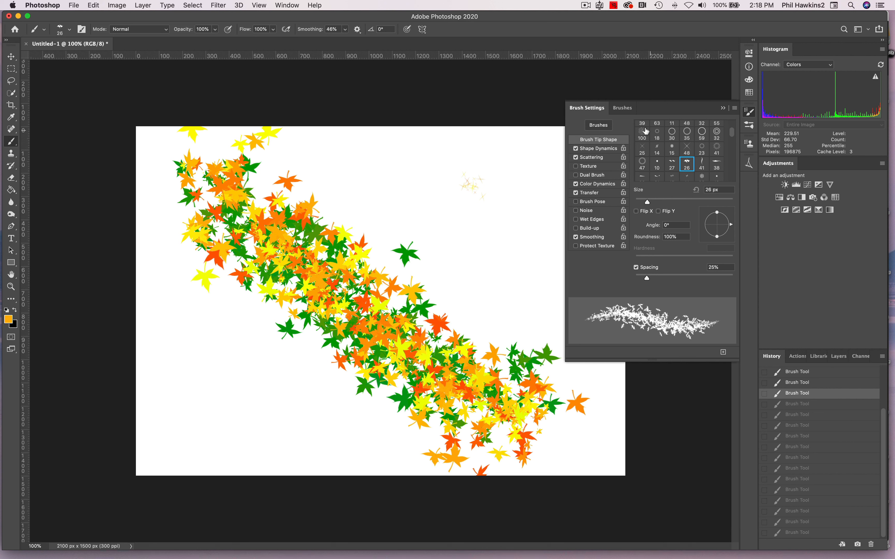
click(629, 110)
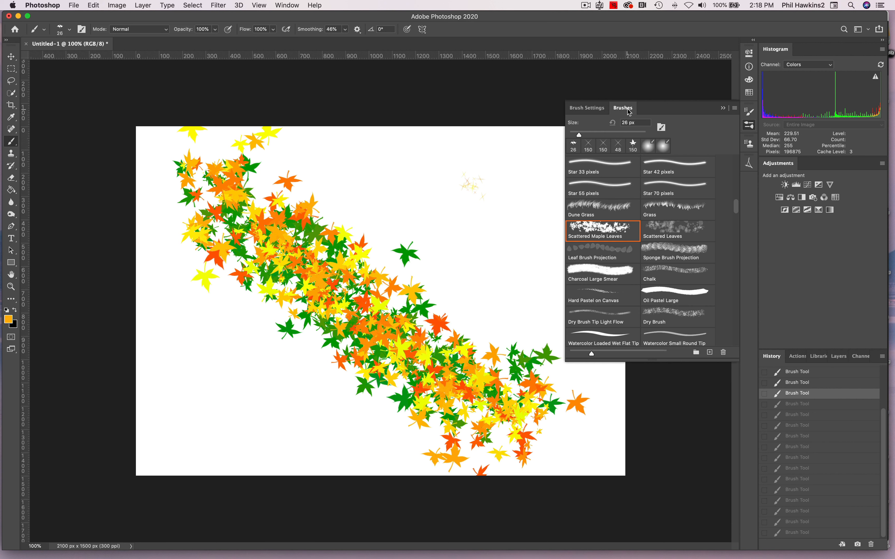
click(680, 209)
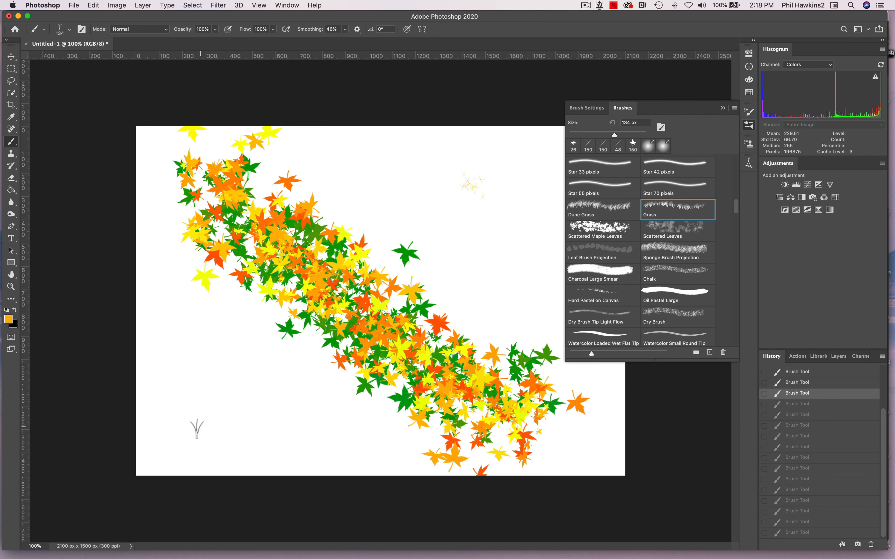
mouse_move(170, 425)
mouse_down()
mouse_move(380, 425)
mouse_move(276, 432)
mouse_move(164, 425)
mouse_up()
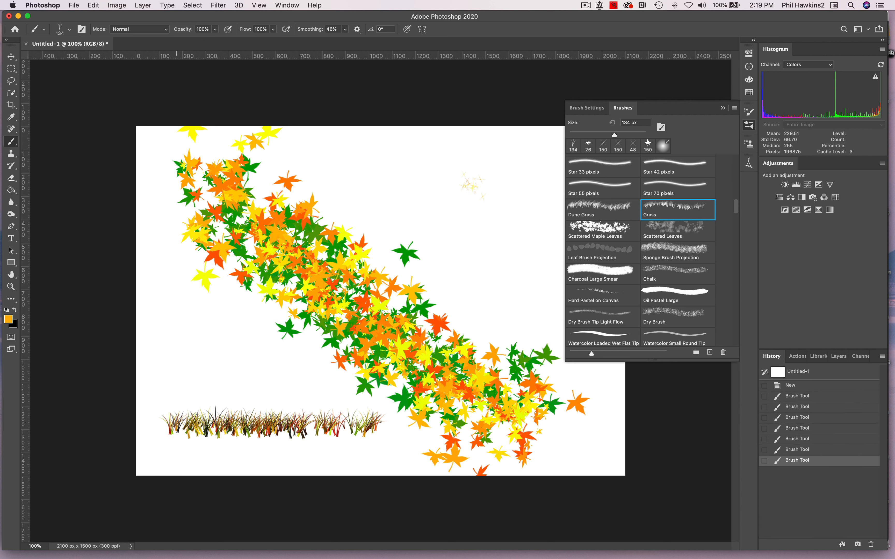
Set the foreground colour to bright green (00ff06) and paint a second row of grass above the first
click(9, 320)
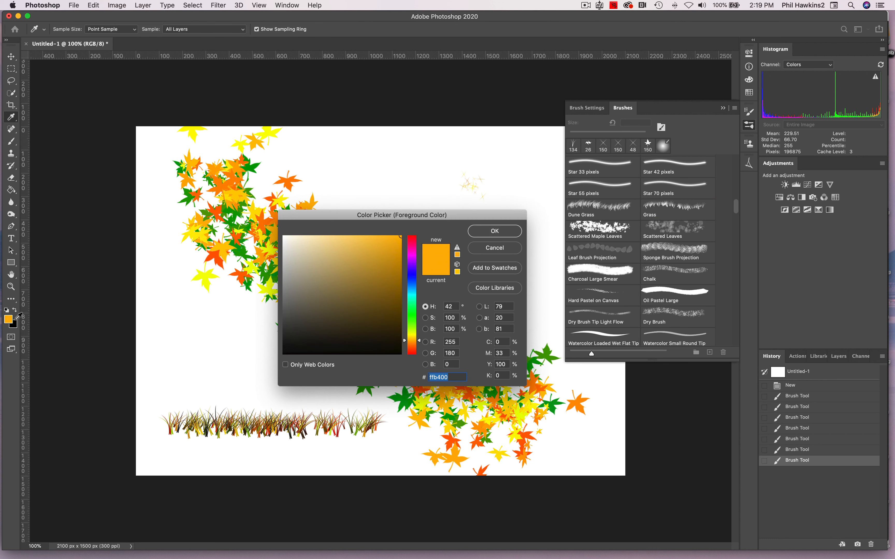
click(413, 317)
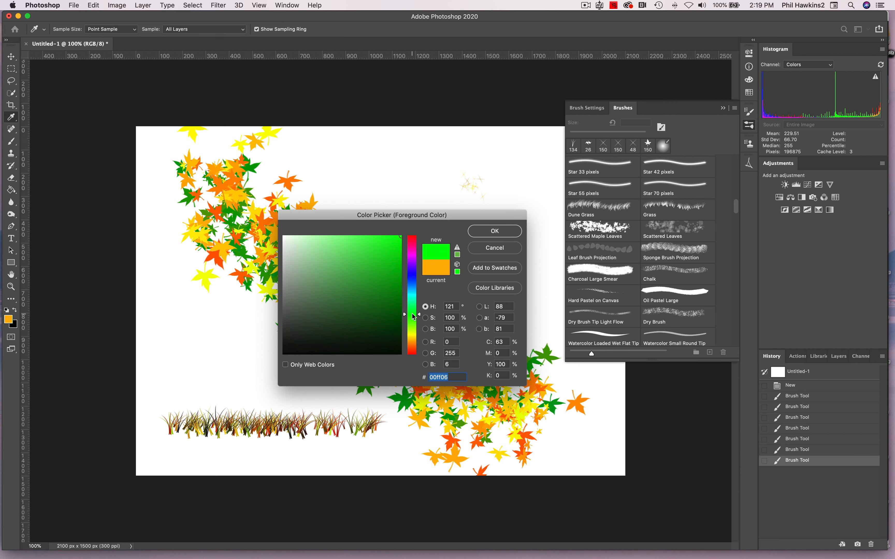
click(509, 235)
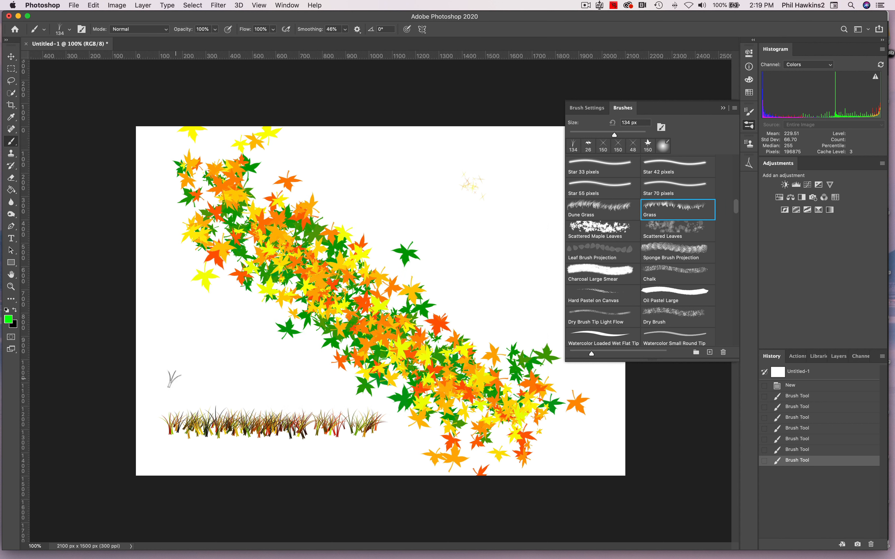
mouse_move(174, 376)
mouse_down()
mouse_move(322, 381)
mouse_move(180, 381)
mouse_up()
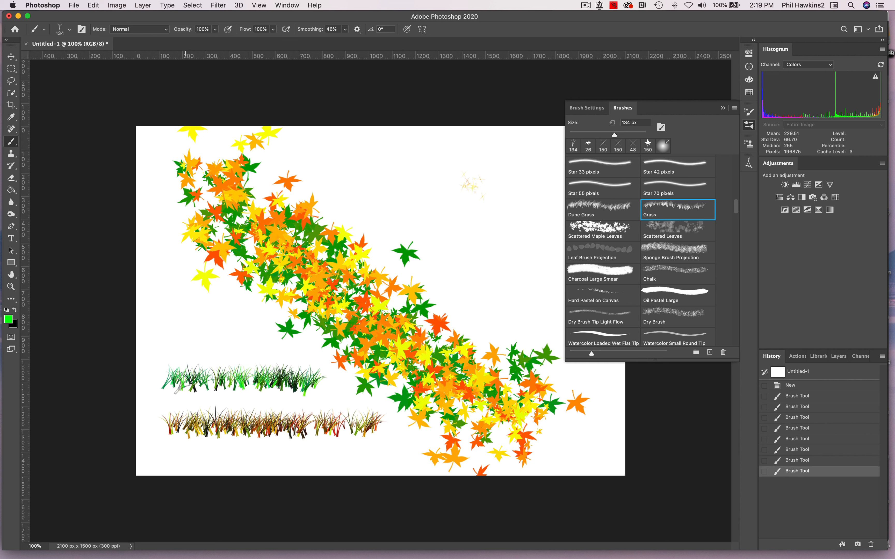